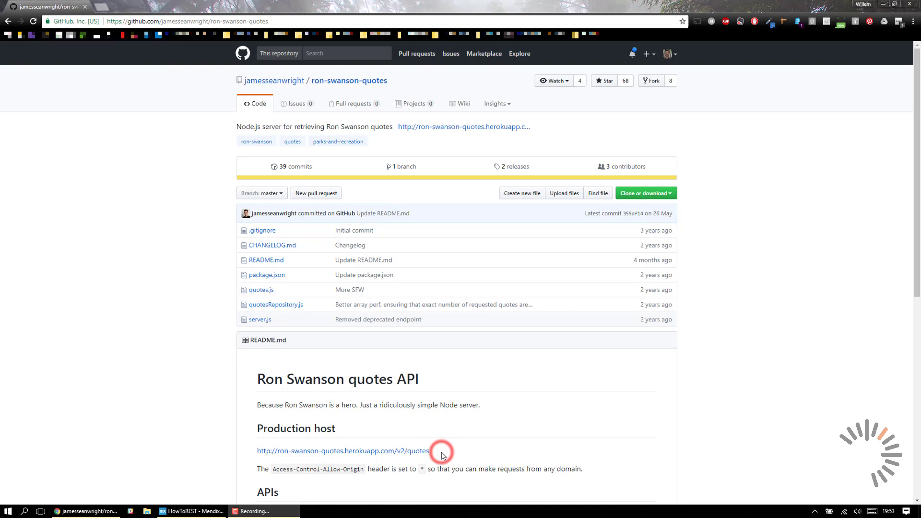
left_click_drag(432, 452, 308, 451)
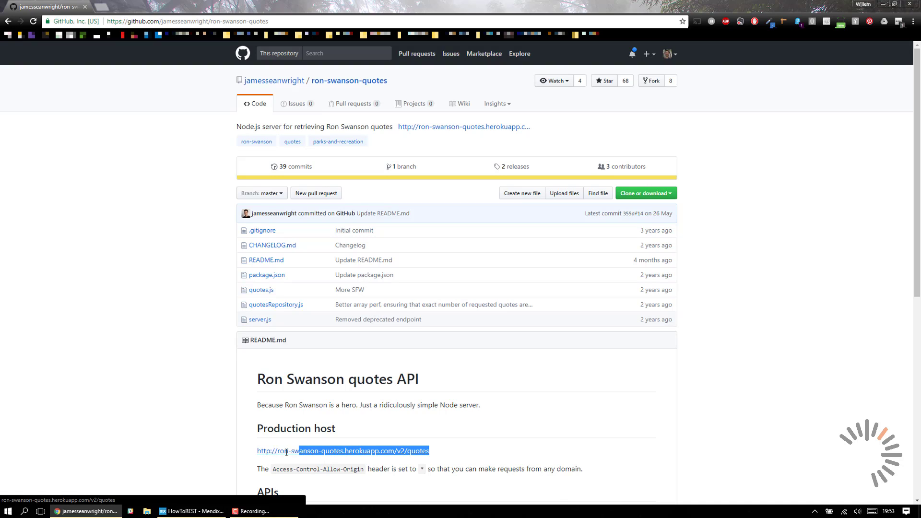
left_click_drag(309, 452, 257, 457)
key("ctrl+c")
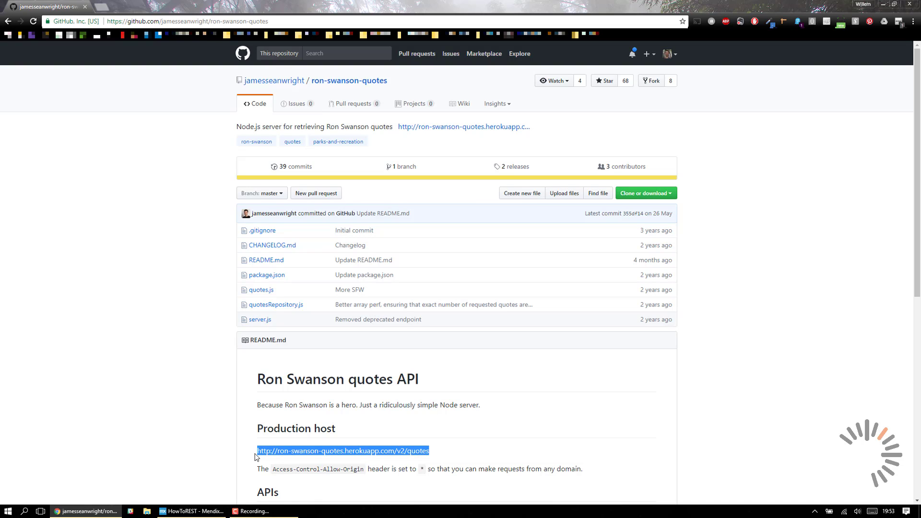
Step: GET the pasted quotes URL in Advanced REST Client and select the returned JSON quote array
key("super")
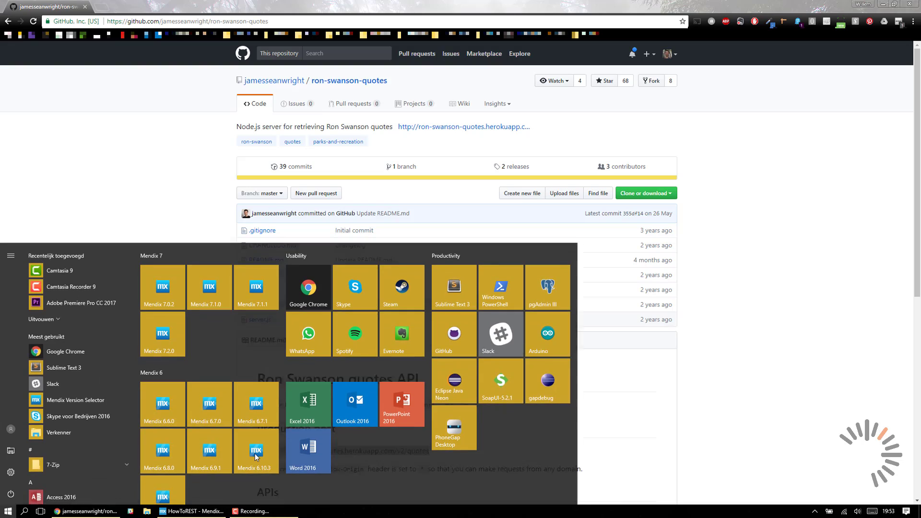
type("advancd")
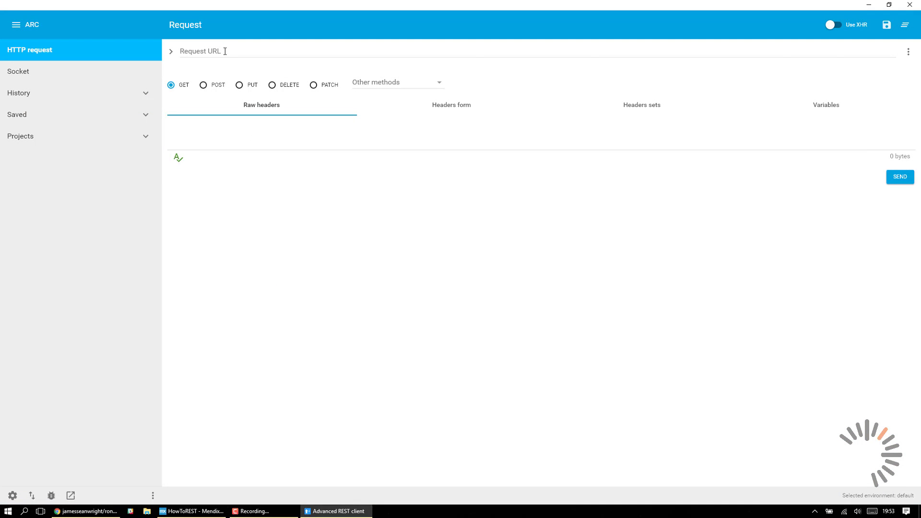
left_click(225, 51)
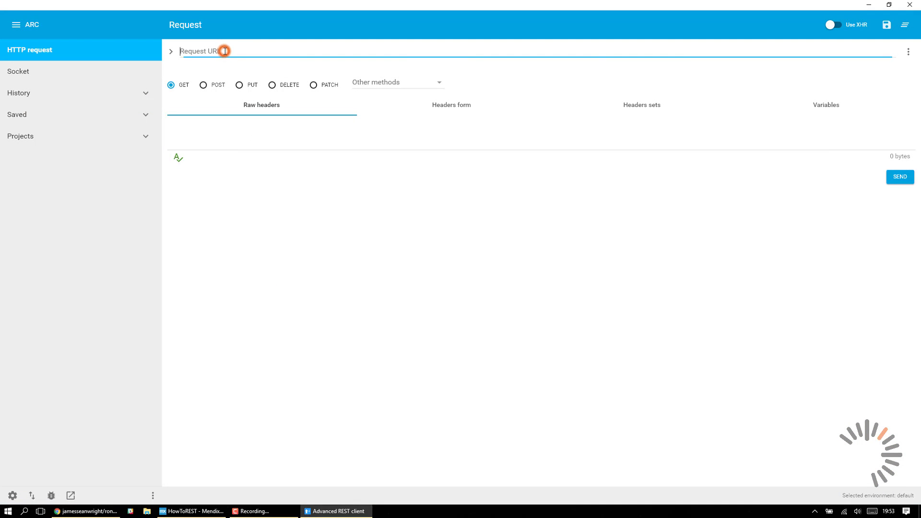
key("ctrl+v")
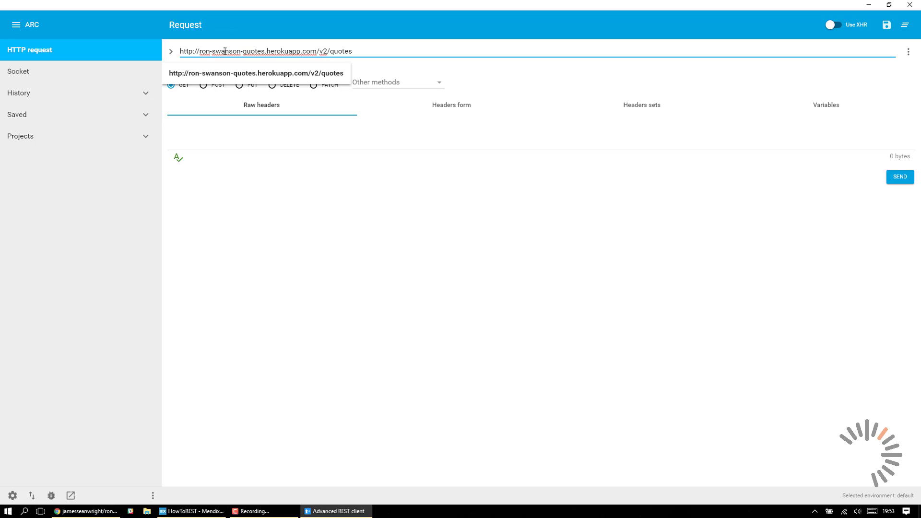
key("Return")
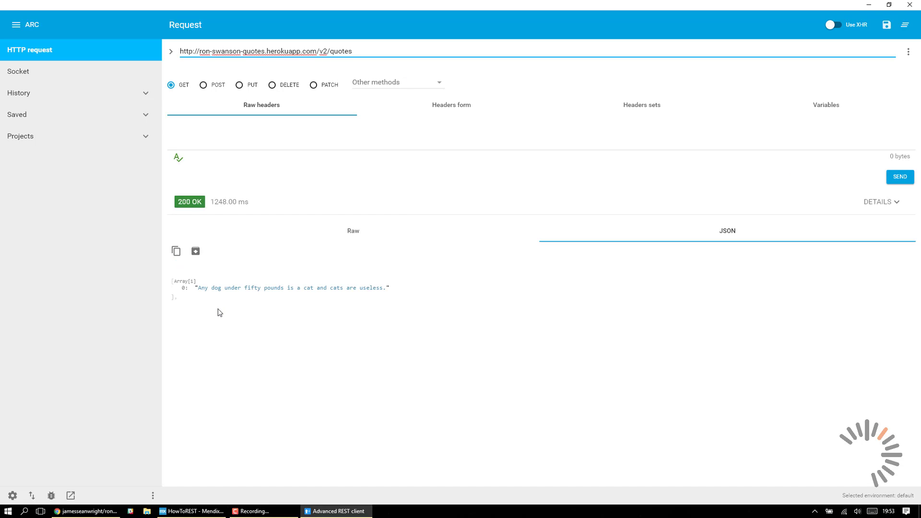
left_click_drag(396, 288, 171, 280)
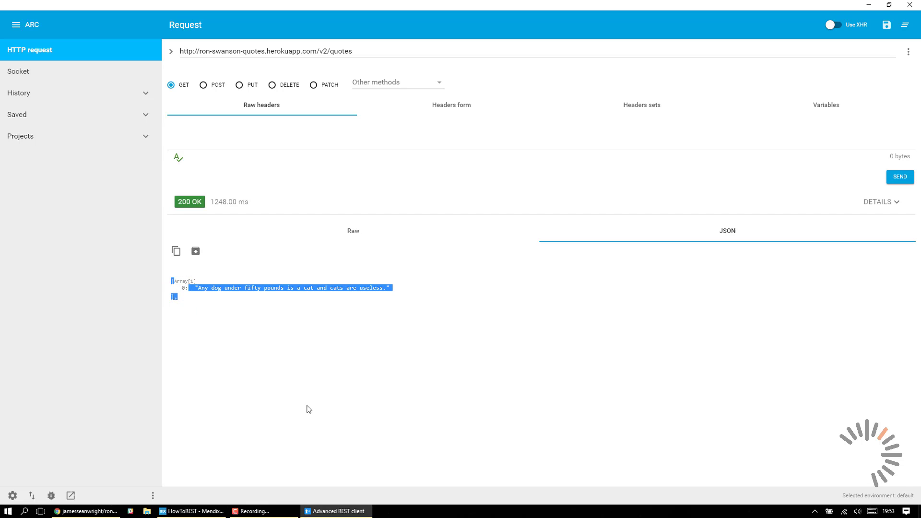
left_click(209, 512)
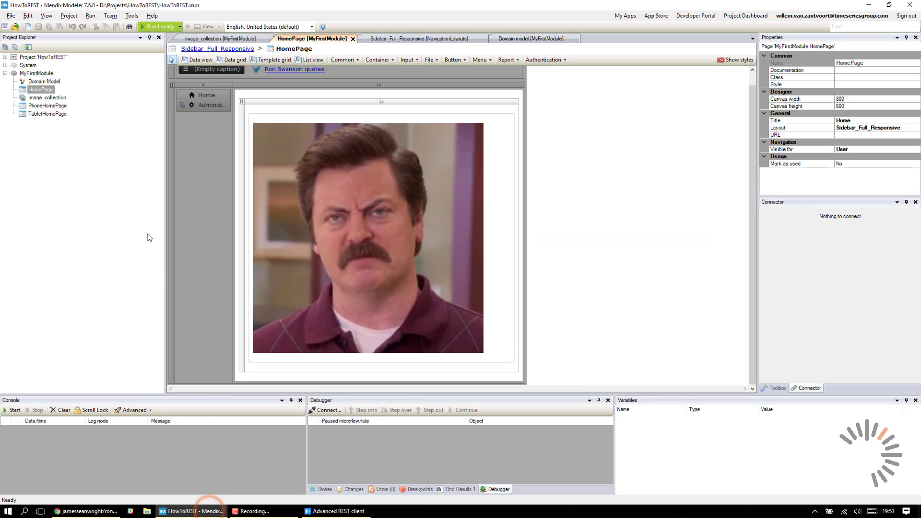
Step: Add a JSON structure document named JSON_structure to MyFirstModule
right_click(47, 75)
mouse_move(67, 80)
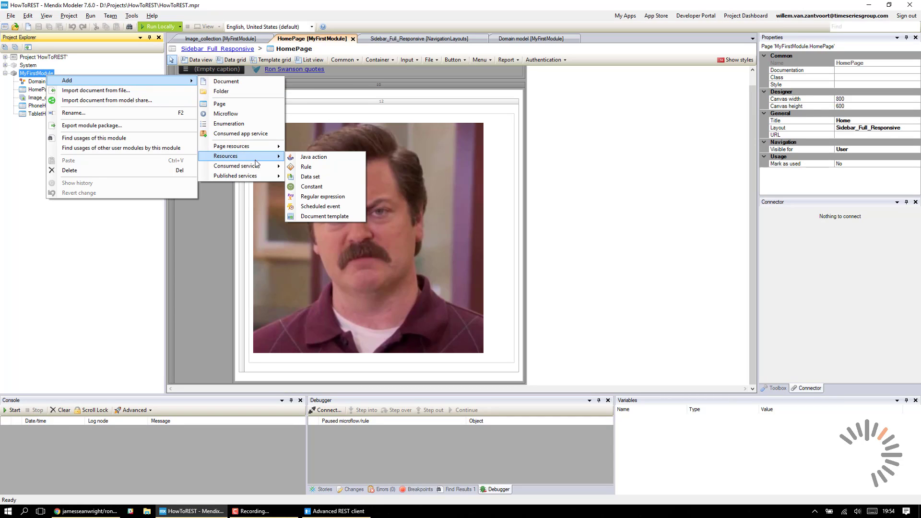
mouse_move(236, 166)
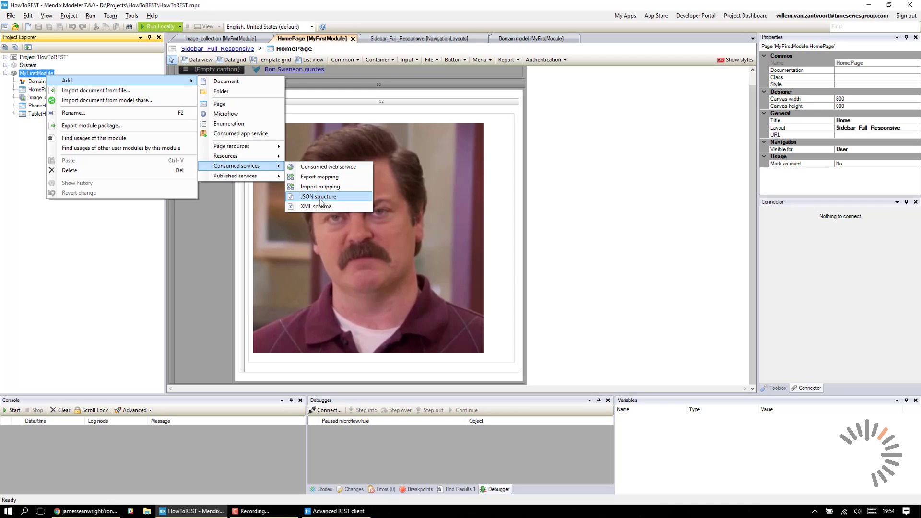
left_click(321, 199)
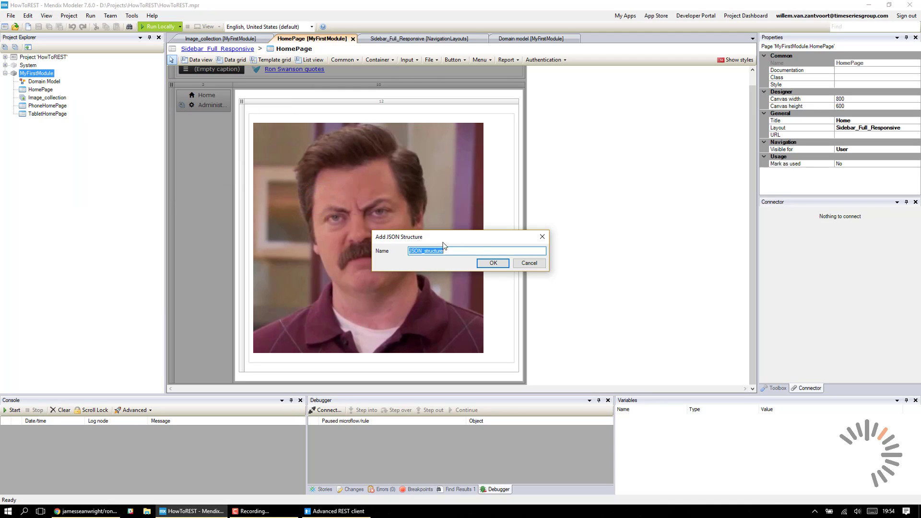
left_click(494, 263)
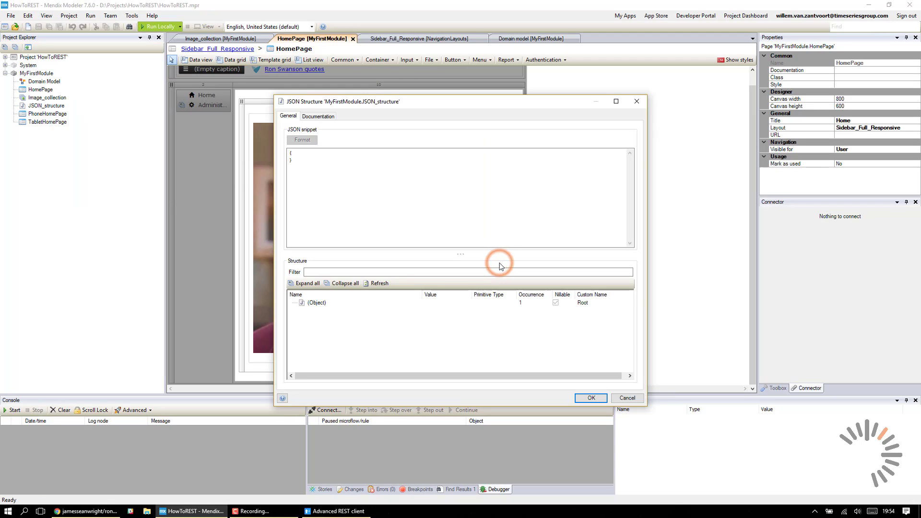
Step: Paste the quote array as the snippet, remove the trailing comma, format, refresh and save
left_click(329, 174)
key("ctrl+a")
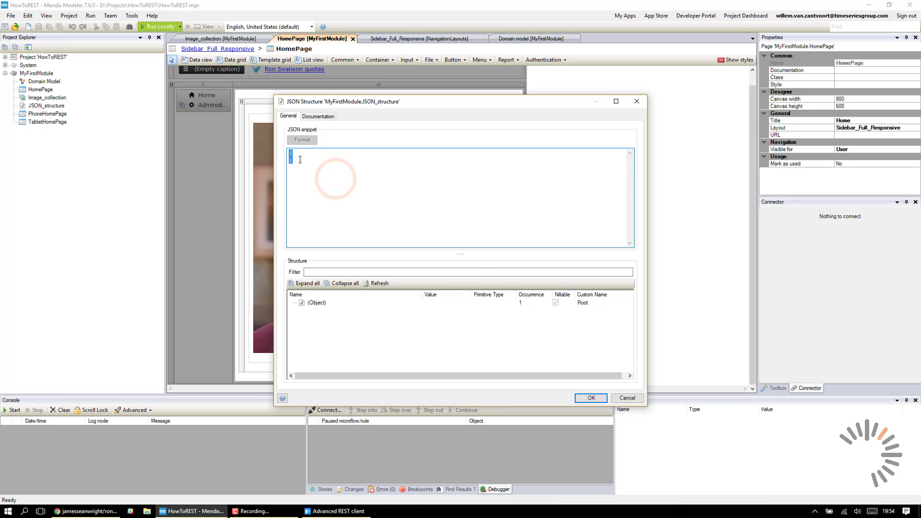
type("[   \"Any dog under fifty pounds is a cat and cats are useless.\" ],")
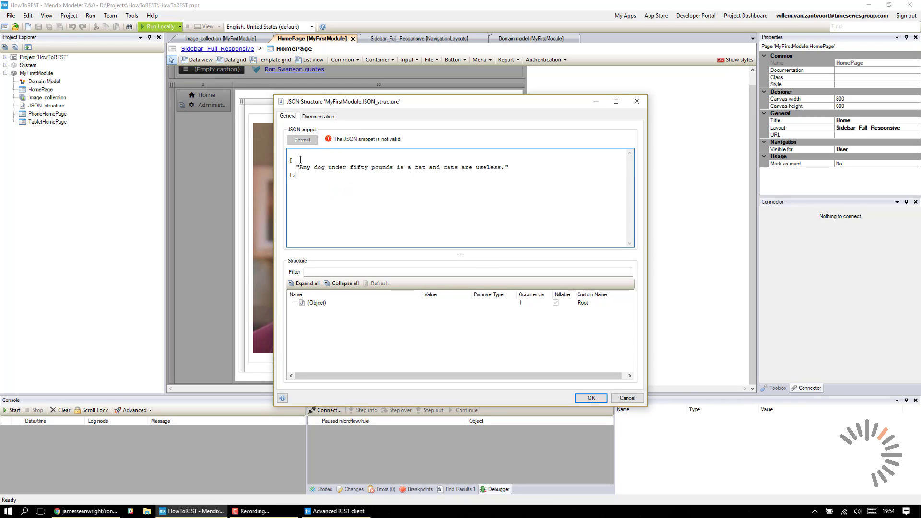
key("BackSpace")
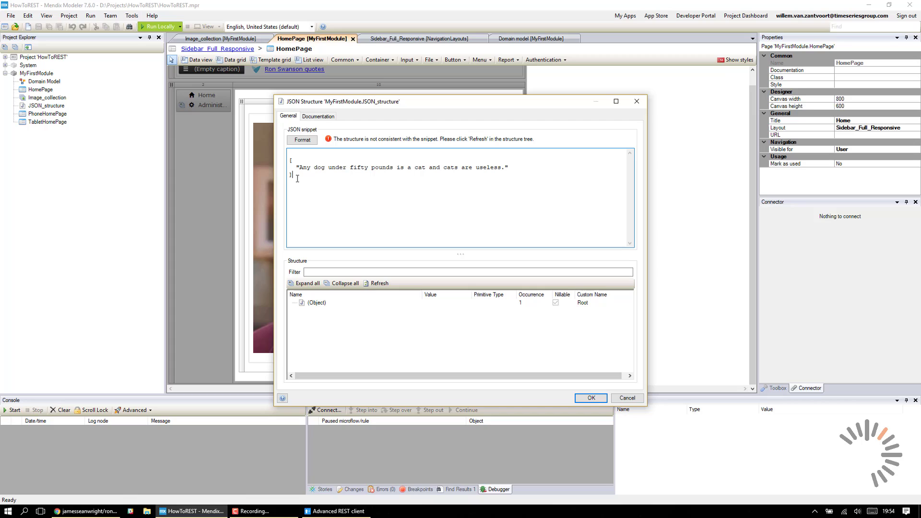
left_click(302, 140)
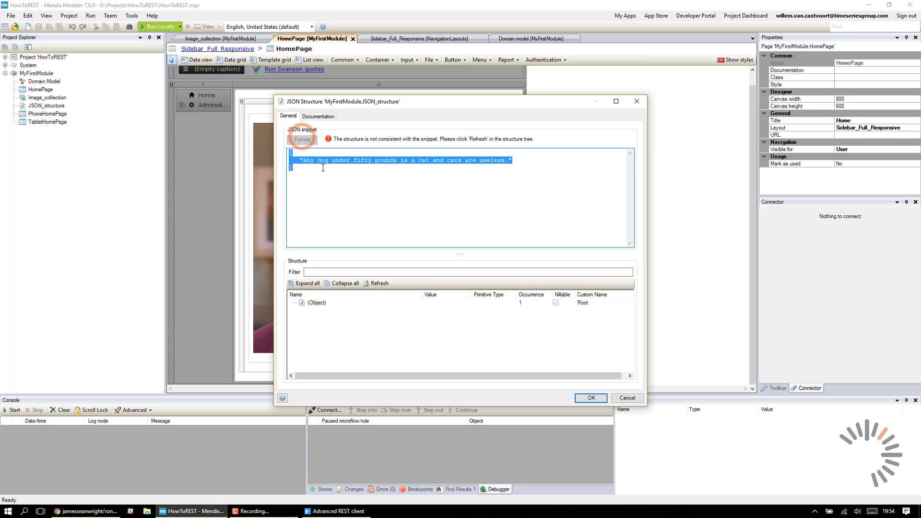
left_click(379, 283)
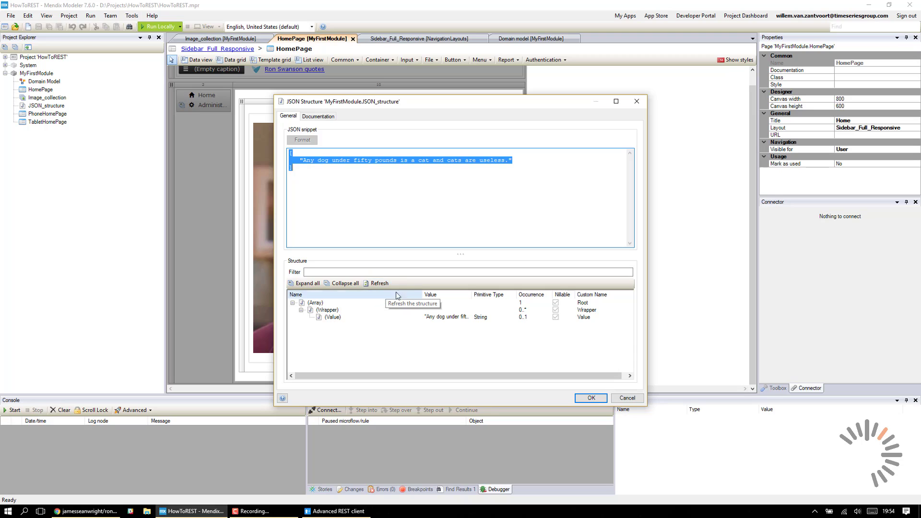
left_click(589, 398)
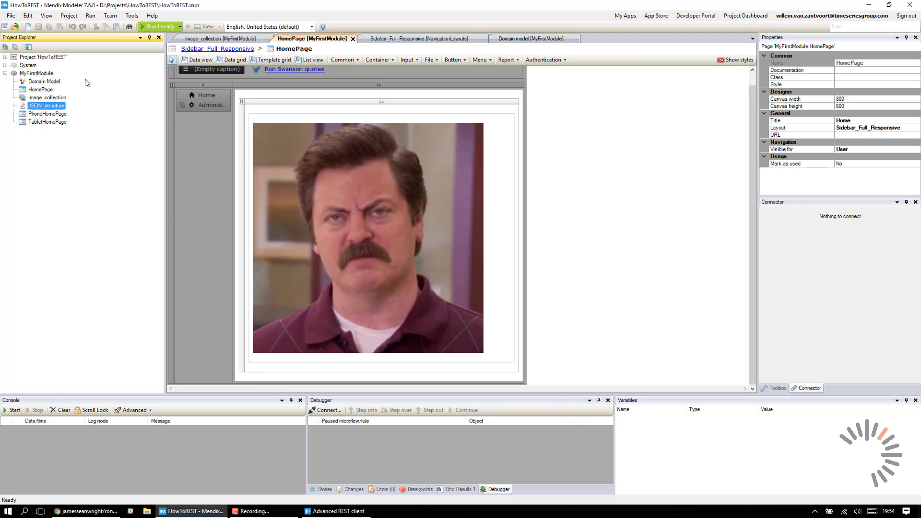
Step: Add an import mapping document named Import_mapping to MyFirstModule
right_click(40, 73)
mouse_move(115, 80)
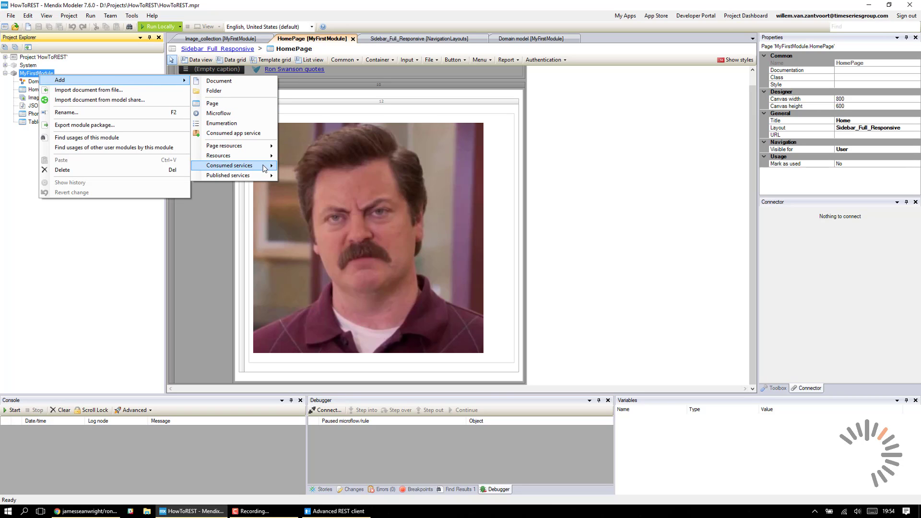
mouse_move(229, 166)
left_click(309, 186)
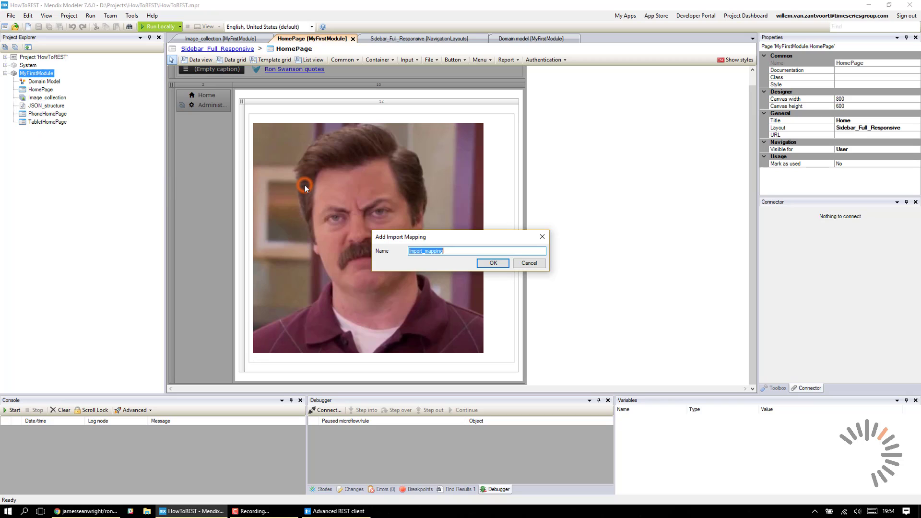
left_click(494, 262)
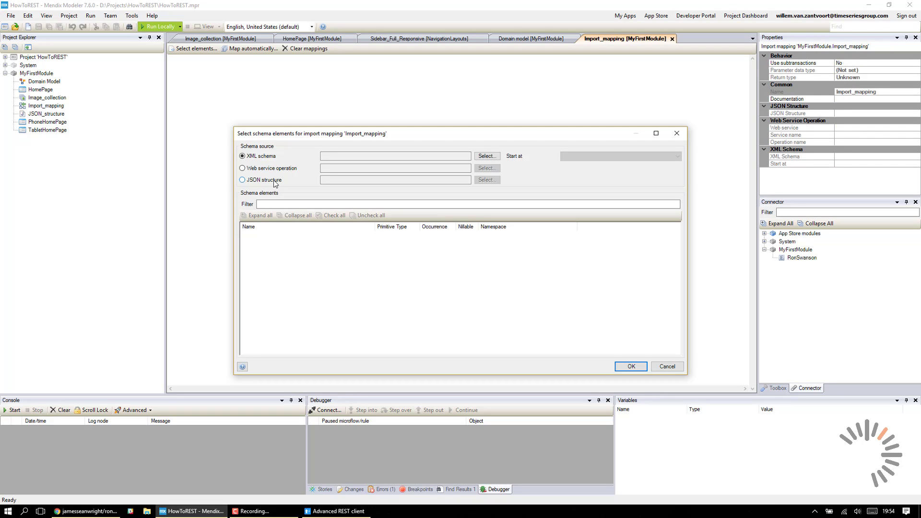
Step: Use MyFirstModule.JSON_structure as the schema, with Root, Wrapper and Value all checked
left_click(273, 181)
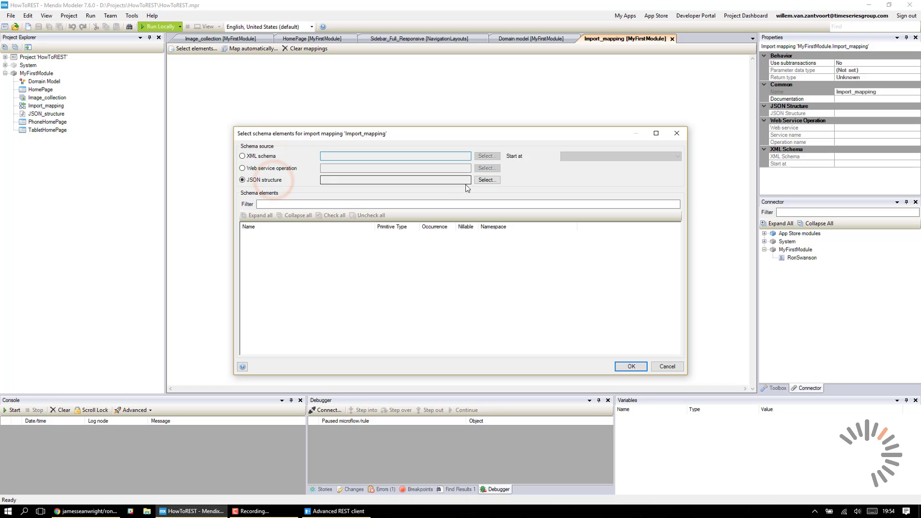
left_click(491, 180)
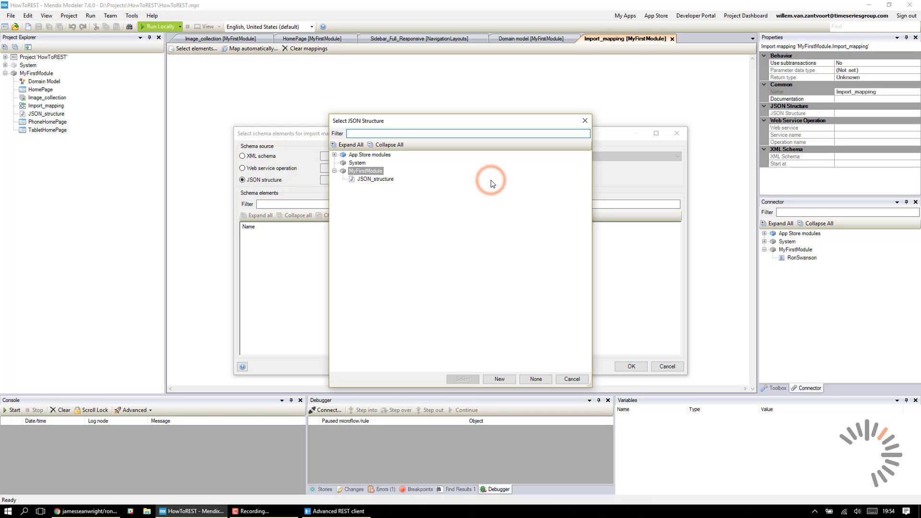
left_click(377, 182)
double_click(377, 183)
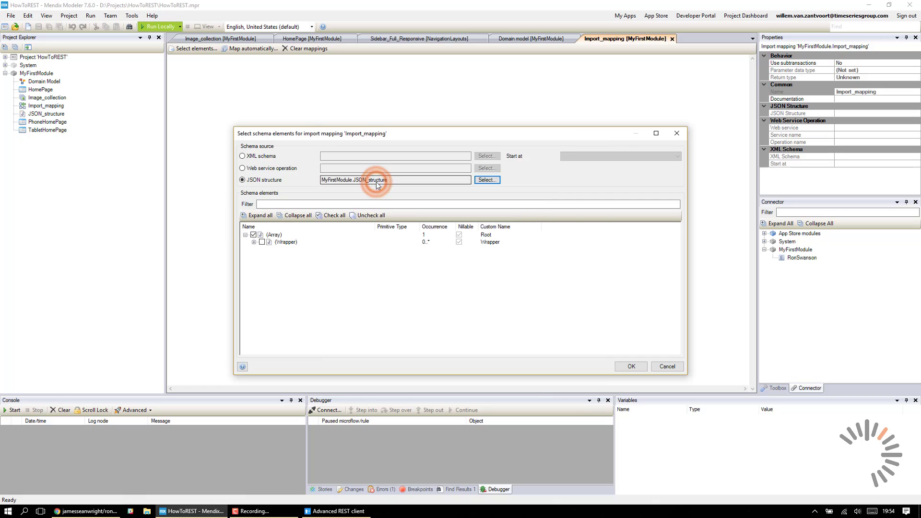
left_click(254, 243)
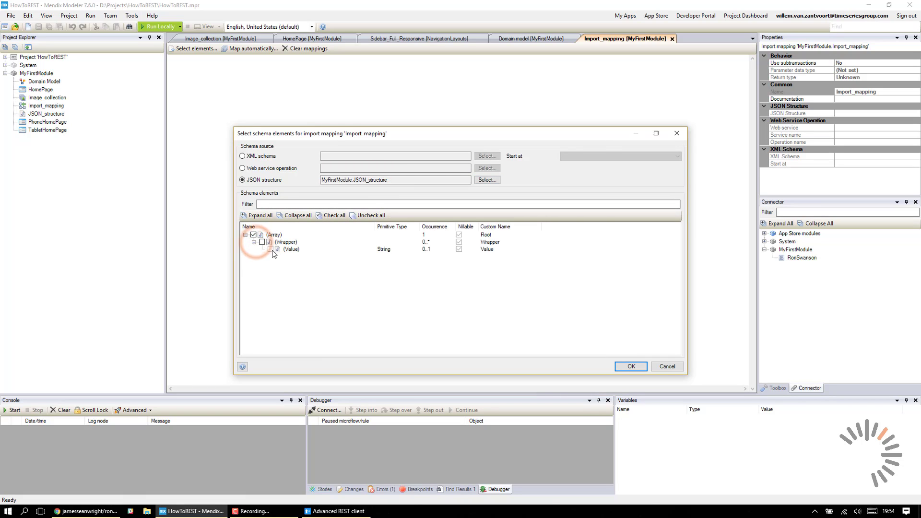
left_click(333, 215)
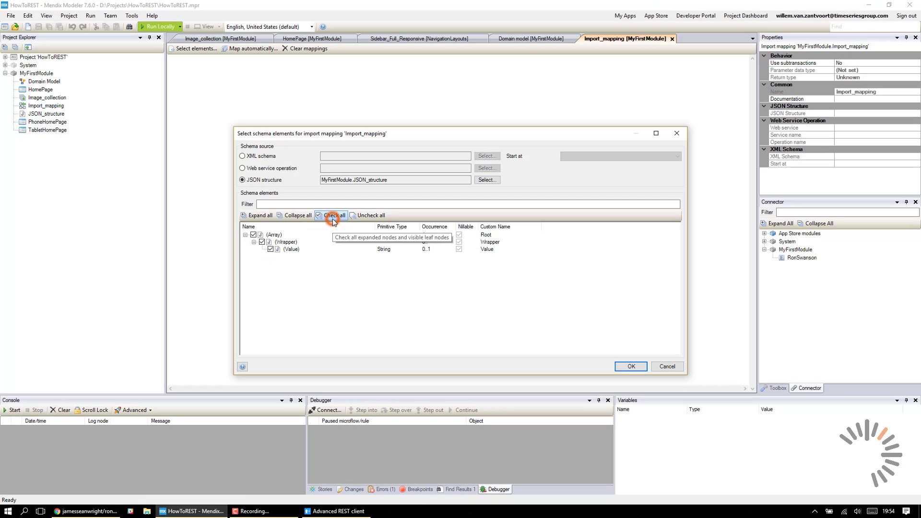
left_click(636, 370)
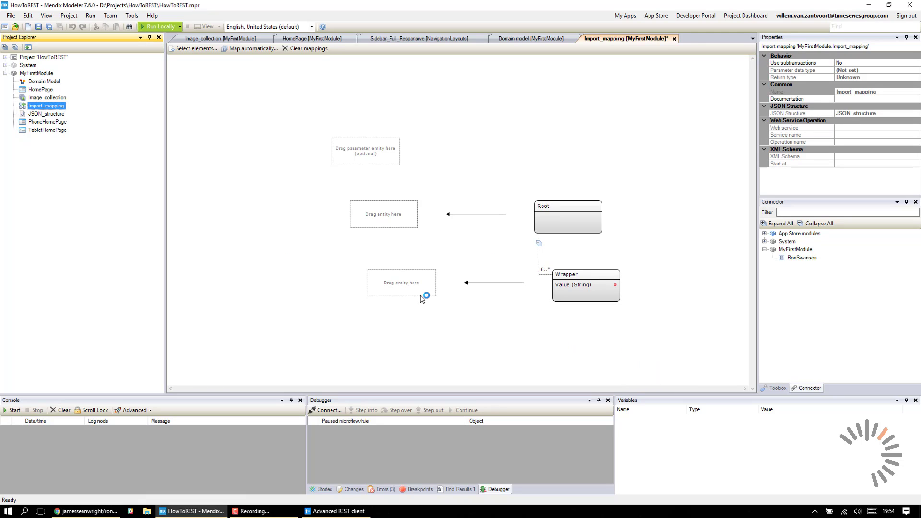
Step: Map automatically to create Root, Wrapper and Wrapper_Root, then reopen HomePage
left_click(265, 49)
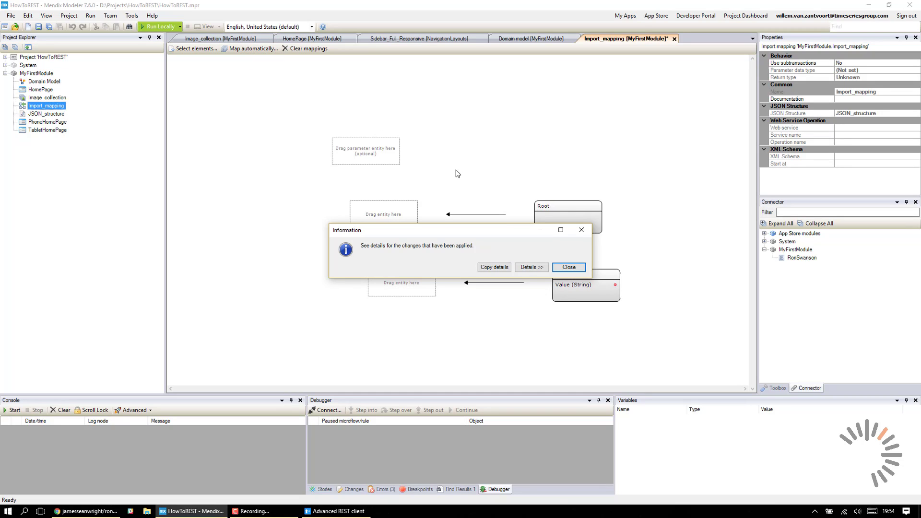
left_click(532, 267)
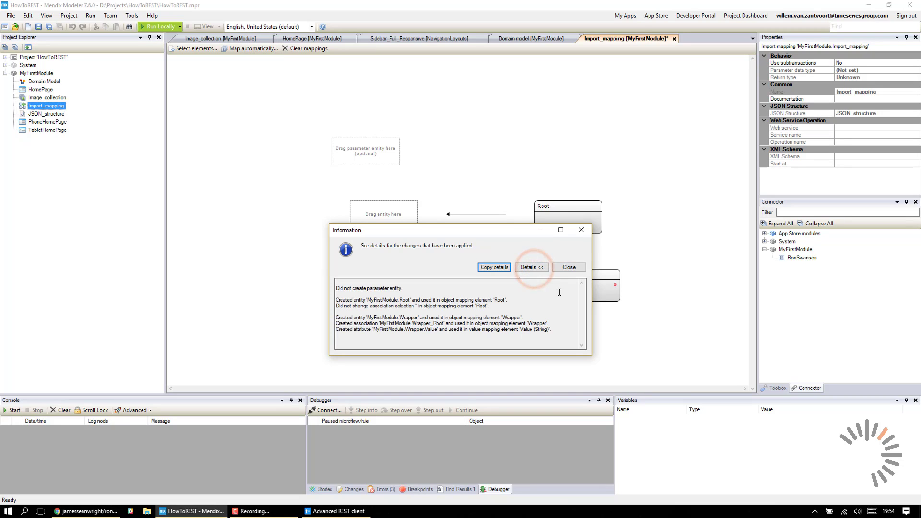
left_click(570, 268)
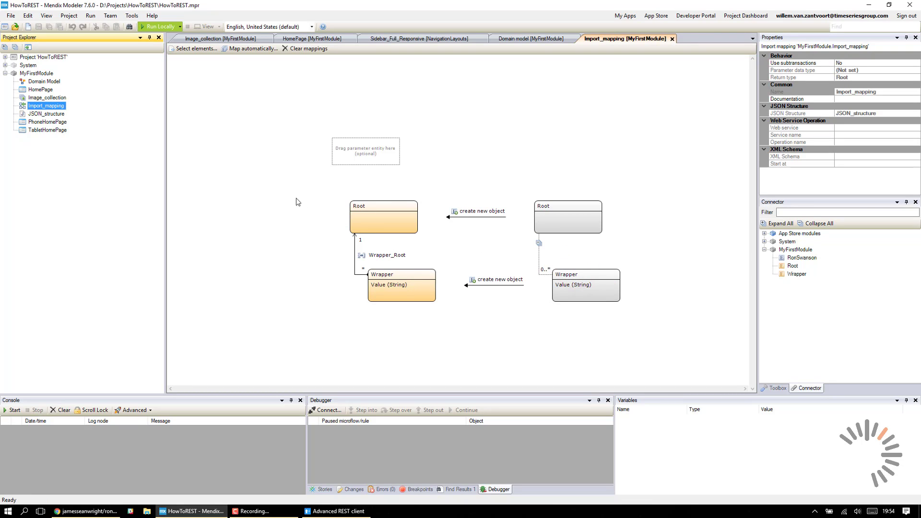
double_click(32, 89)
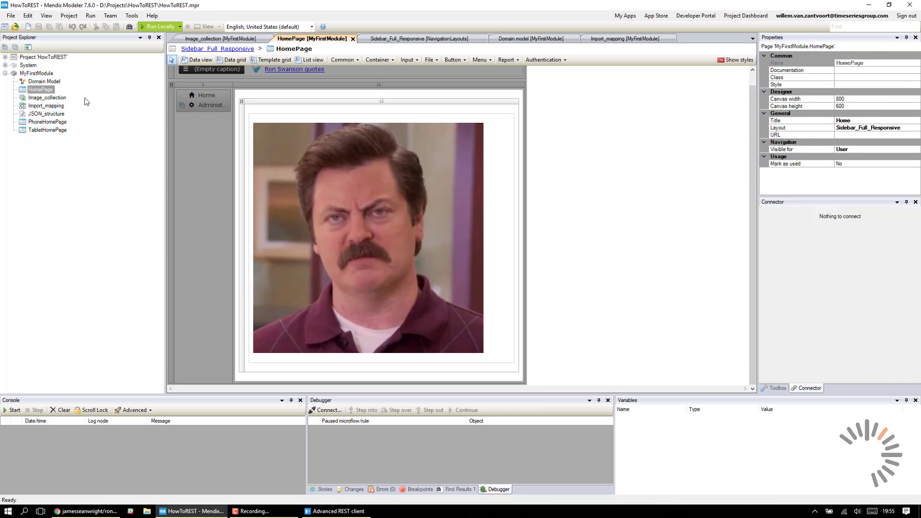
Step: Add a call-microflow button below the image, calling a new IVK_GetQuote microflow
left_click(264, 357)
right_click(273, 358)
mouse_move(302, 365)
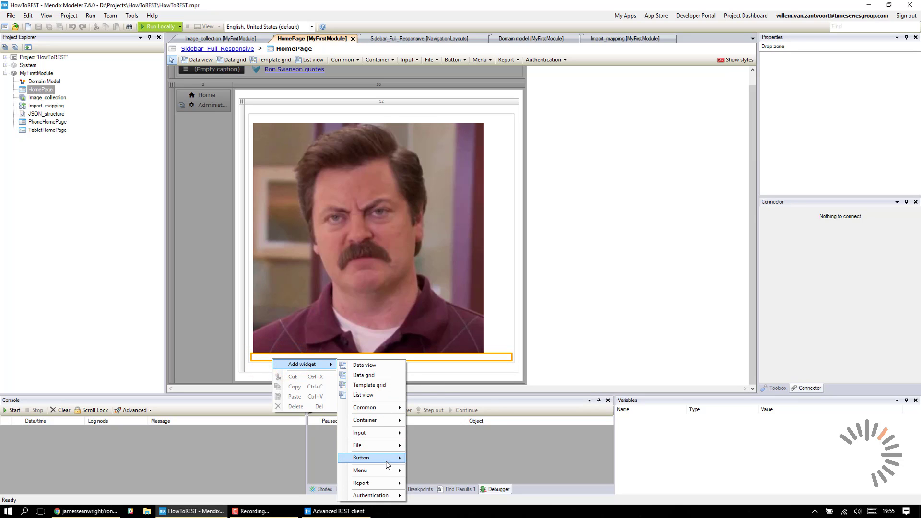
left_click(387, 458)
left_click(450, 409)
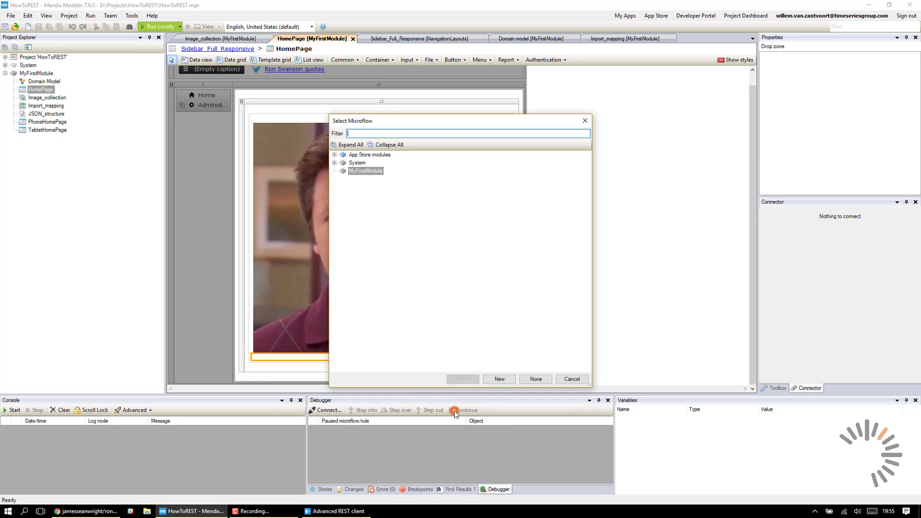
left_click(497, 380)
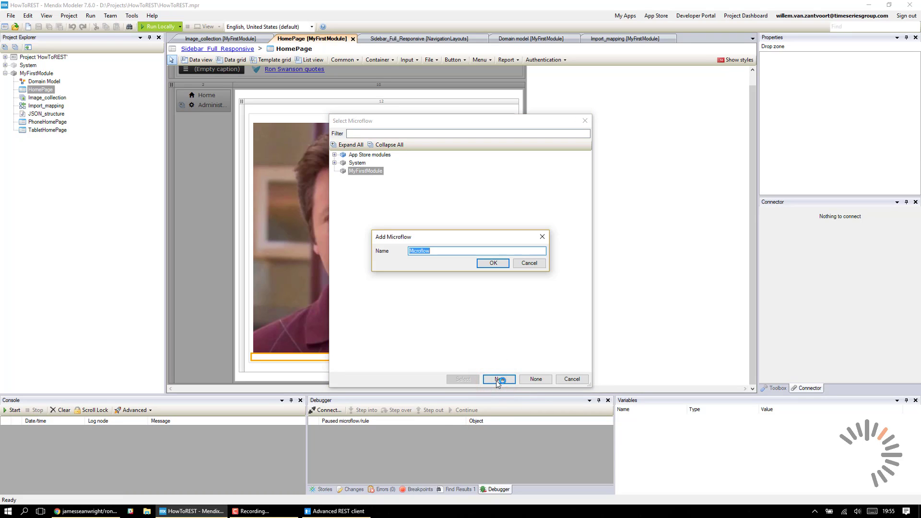
type("IVK_Get")
type("Quote")
left_click(496, 263)
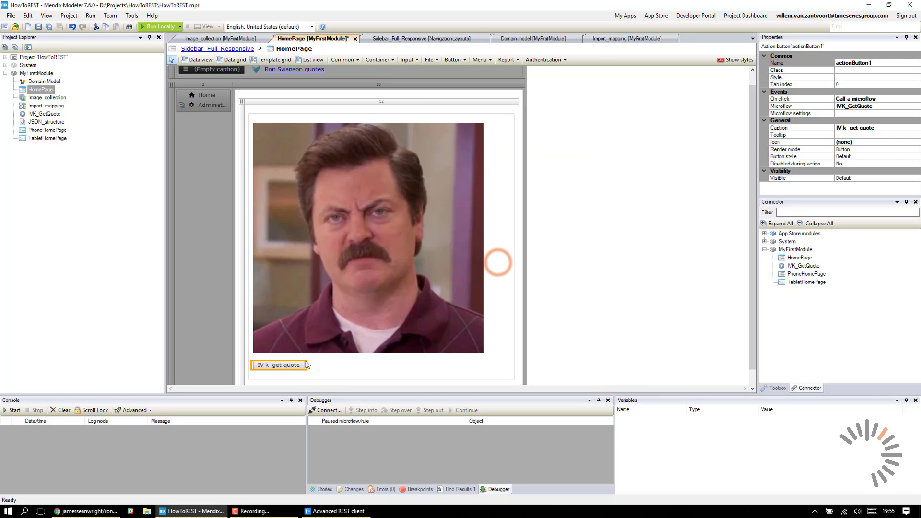
Step: Caption the button 'Get Quote' and open its IVK_GetQuote microflow
left_click(285, 373)
type("Get")
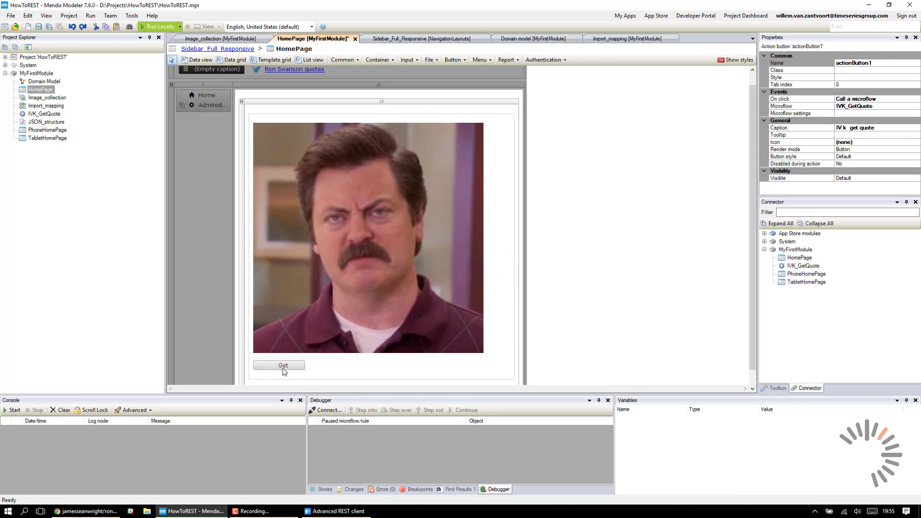
type(" Quote")
key("Return")
right_click(284, 371)
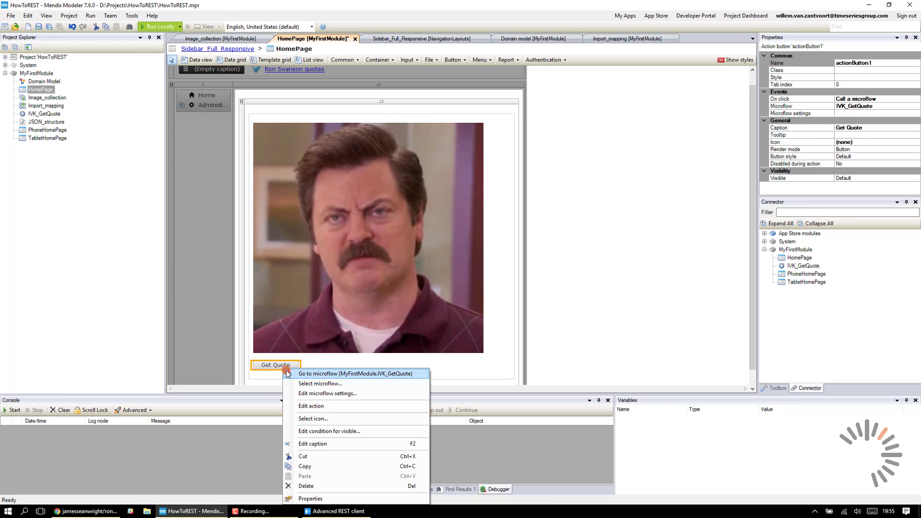
left_click(288, 373)
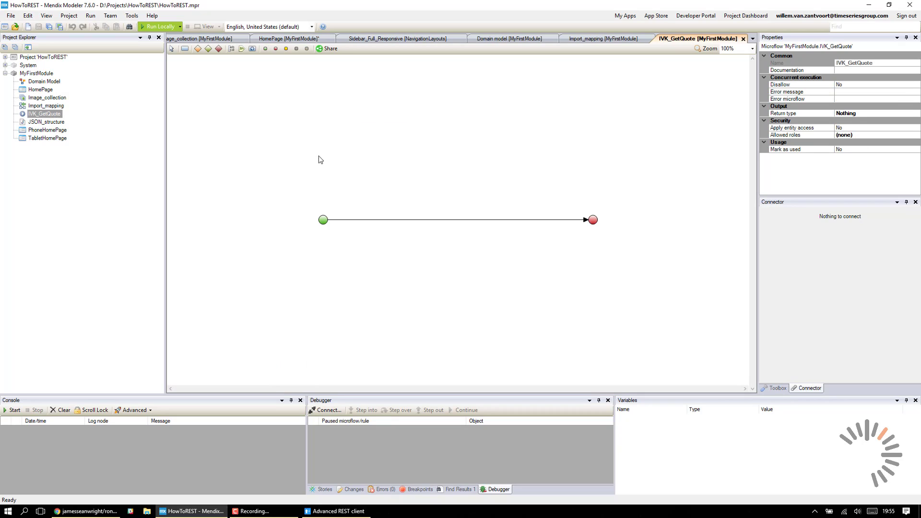
Step: Add a Call REST activity whose location is the pasted Ron Swanson quotes API address
left_click(185, 49)
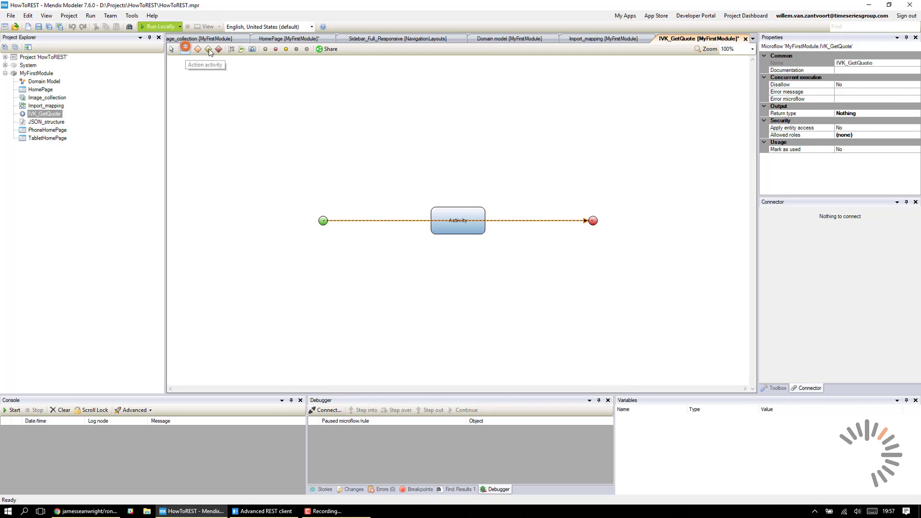
left_click(375, 215)
double_click(381, 221)
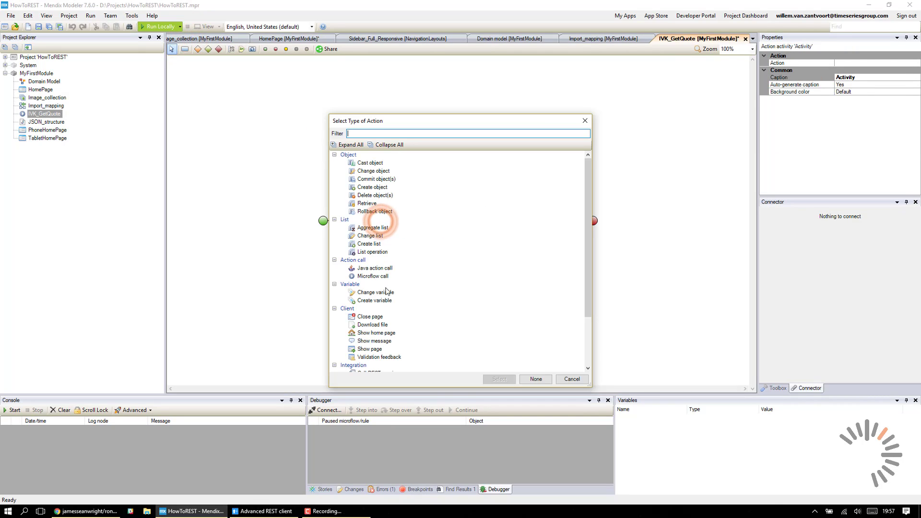
scroll(386, 343, "down", 2)
double_click(376, 310)
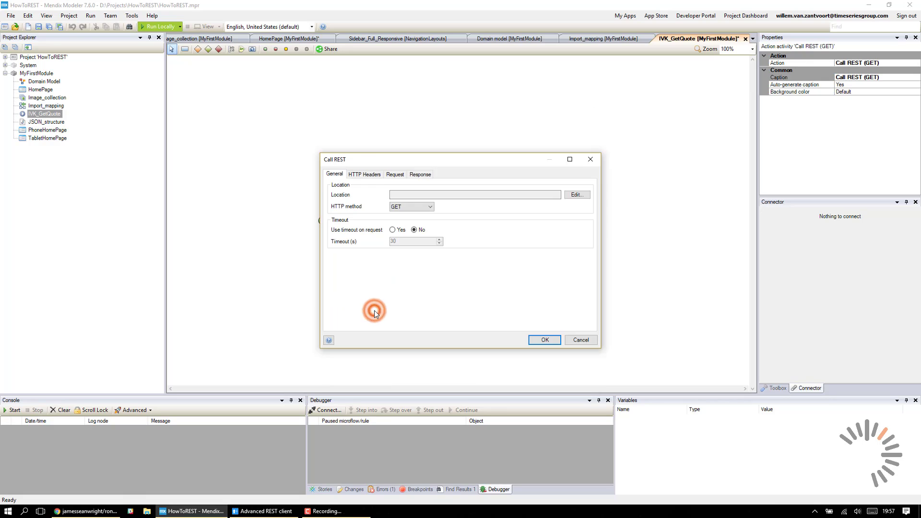
left_click(576, 195)
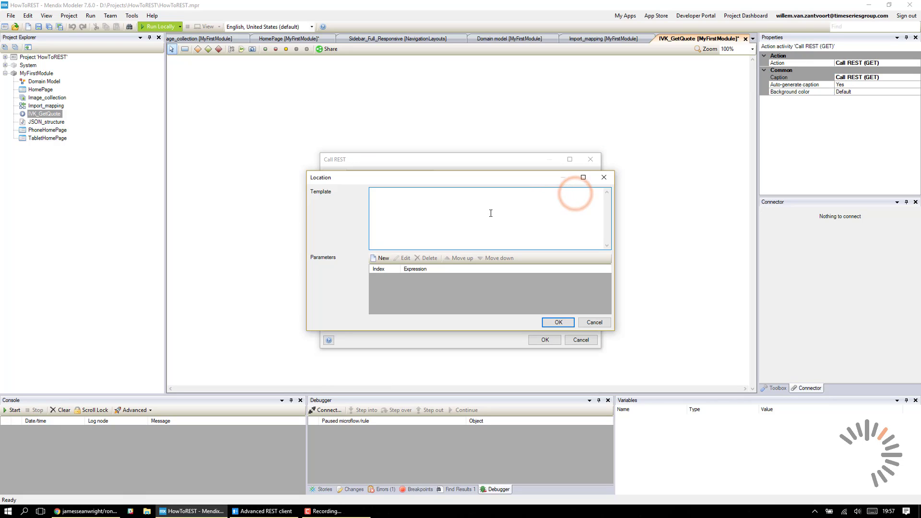
type("http://ron-swanson-quotes.herokuapp.com/v2/quotes")
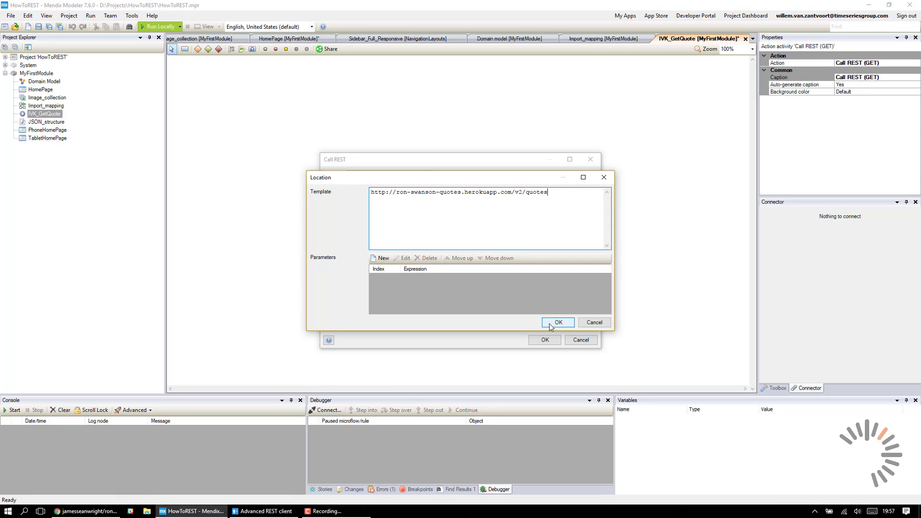
left_click(551, 324)
Step: Handle the response with Import_mapping and store the result in variable Response
left_click(419, 175)
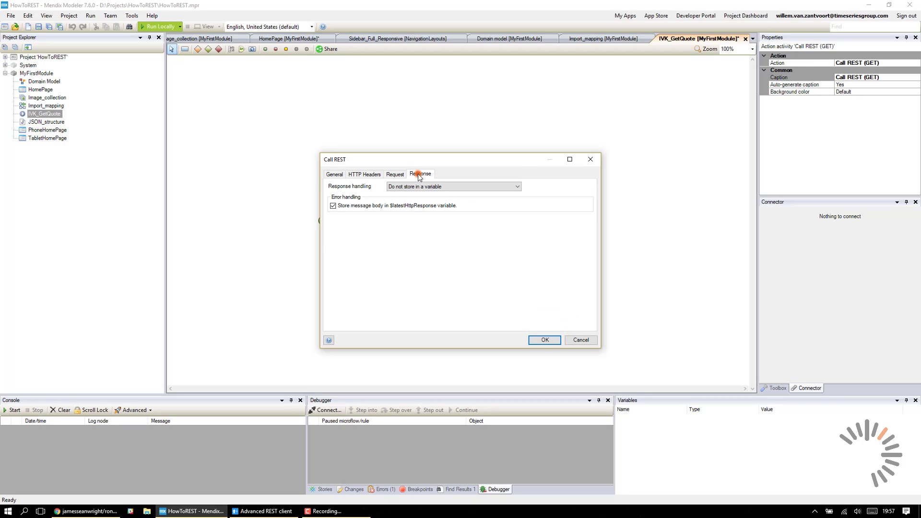
left_click(433, 188)
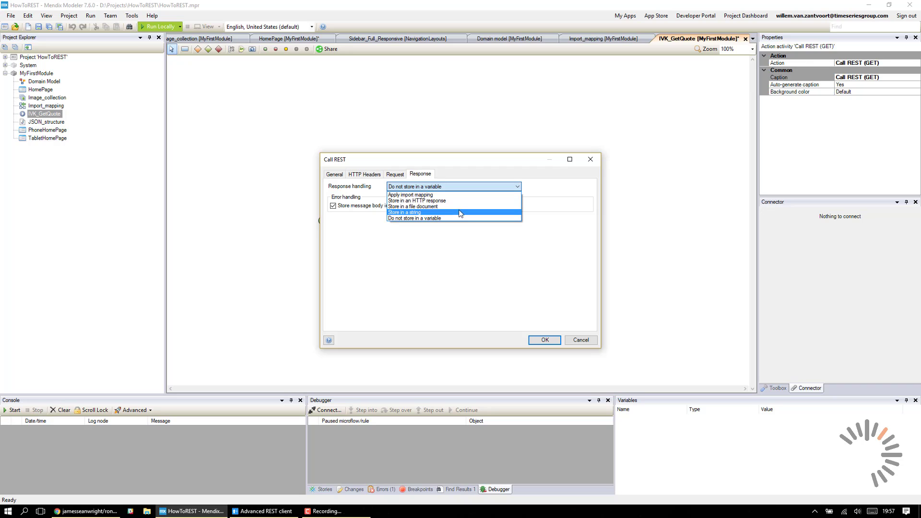
left_click(454, 194)
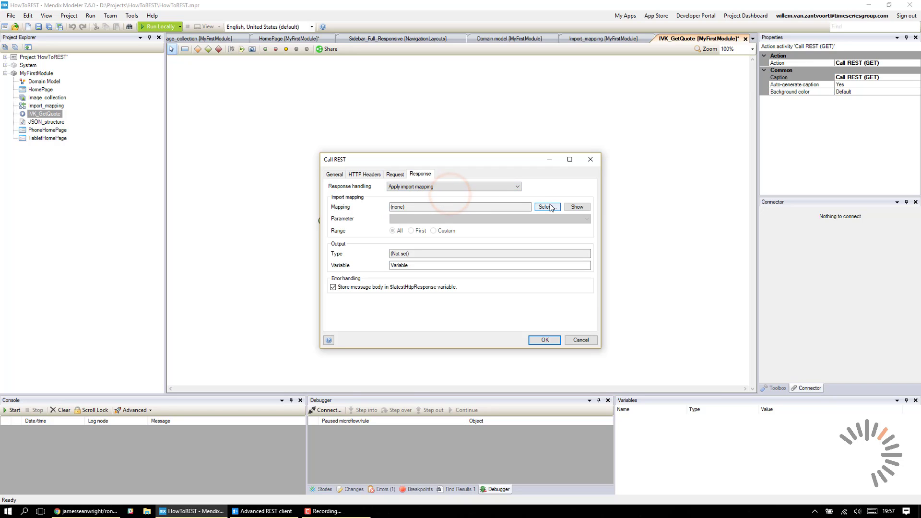
left_click(547, 206)
left_click(375, 180)
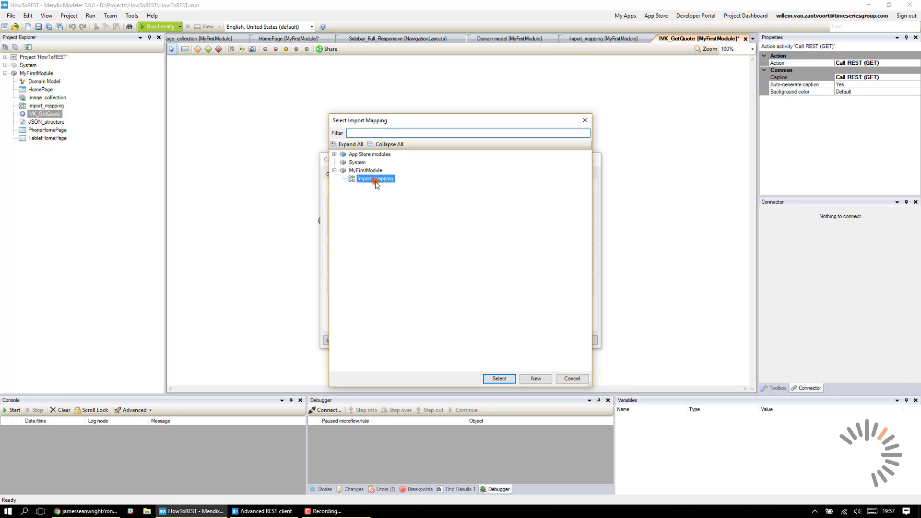
double_click(375, 181)
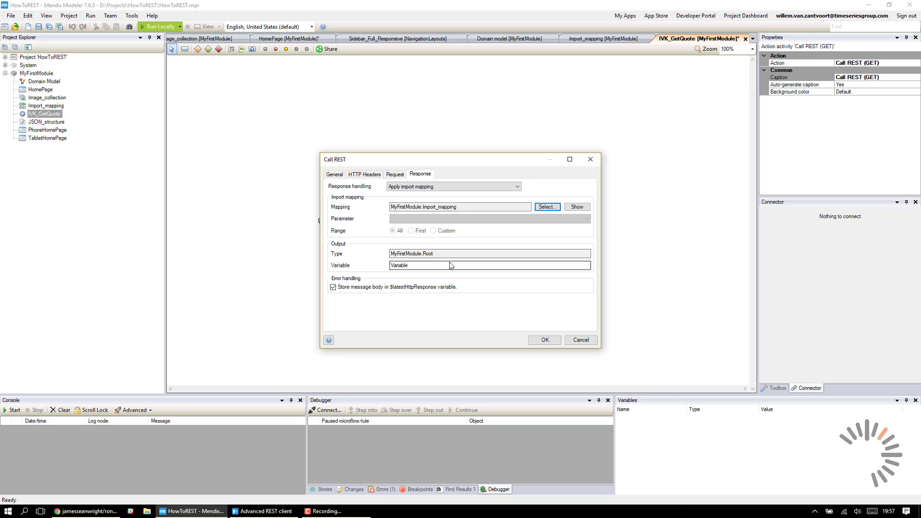
double_click(428, 263)
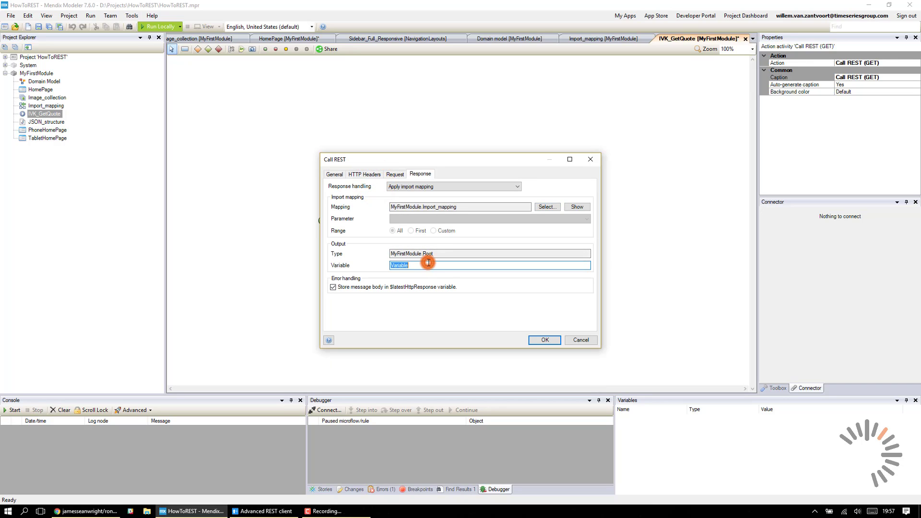
type("Response")
left_click(545, 340)
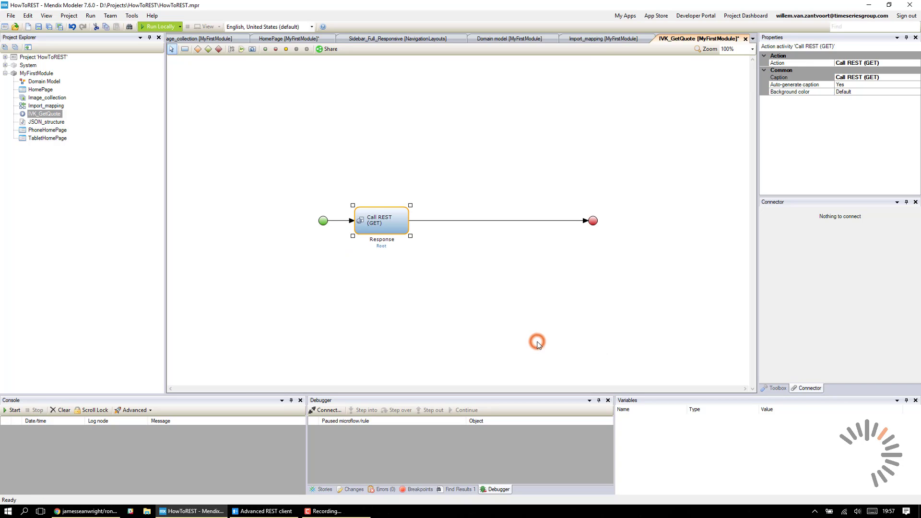
Step: After the REST call, retrieve WrapperList by association $Response/Wrapper_Root
left_click(185, 49)
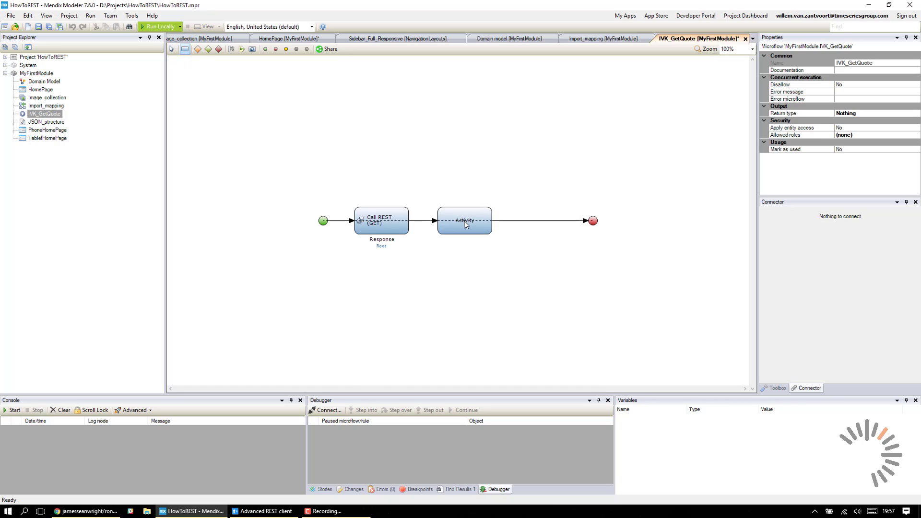
left_click(465, 221)
key("Escape")
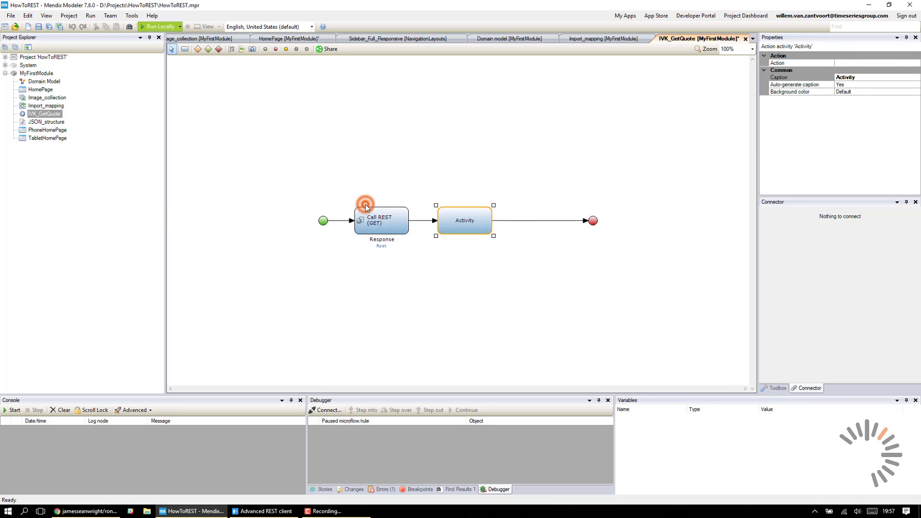
left_click(598, 243)
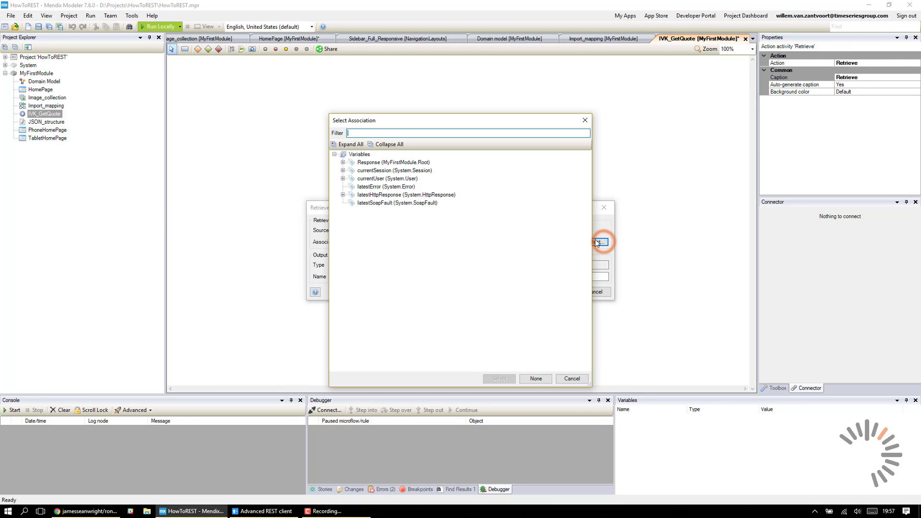
left_click(342, 162)
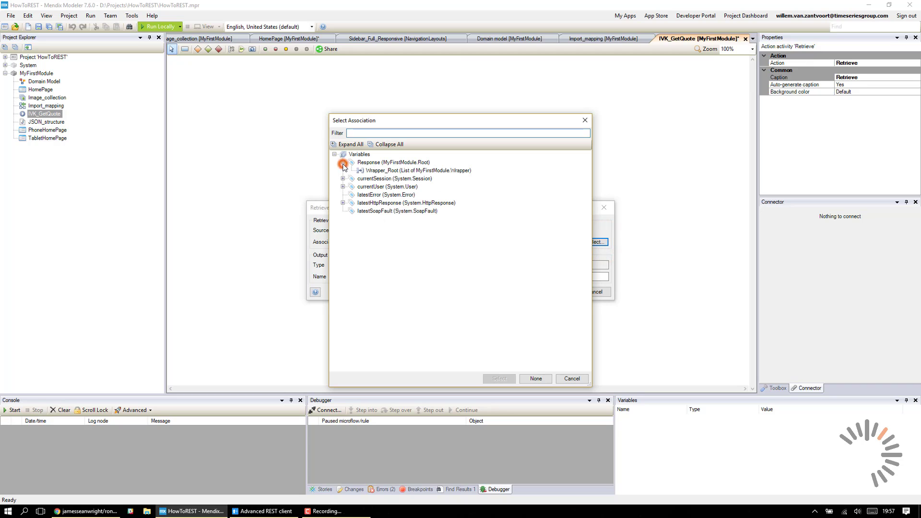
double_click(371, 171)
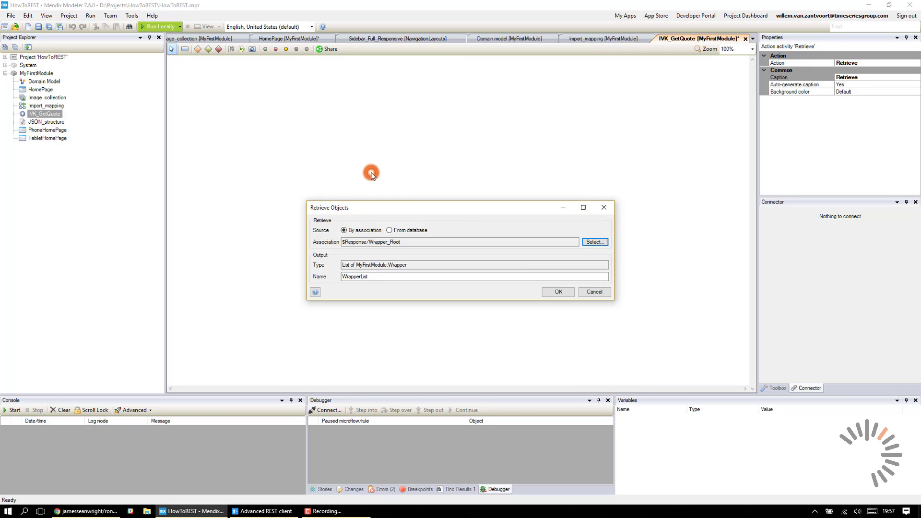
left_click(558, 291)
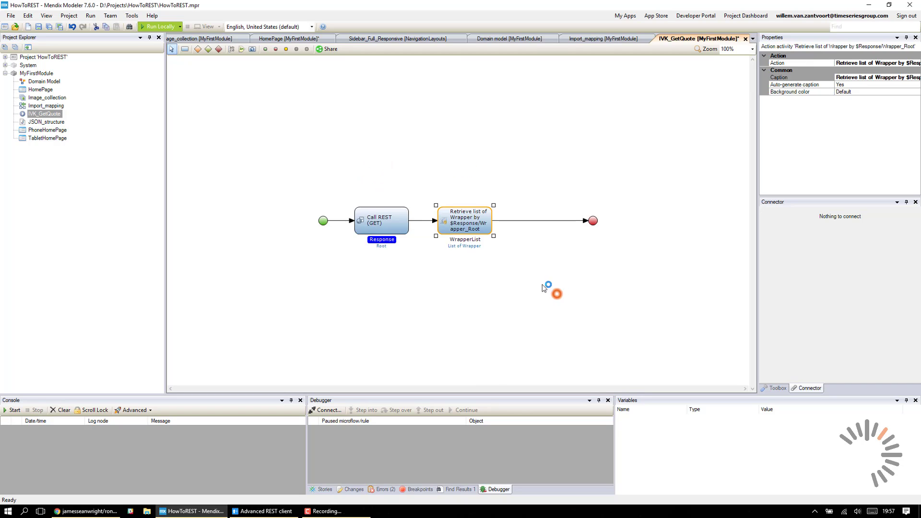
Step: Add a Head list operation on WrapperList that outputs the first Wrapper
left_click(184, 49)
left_click(540, 220)
double_click(539, 221)
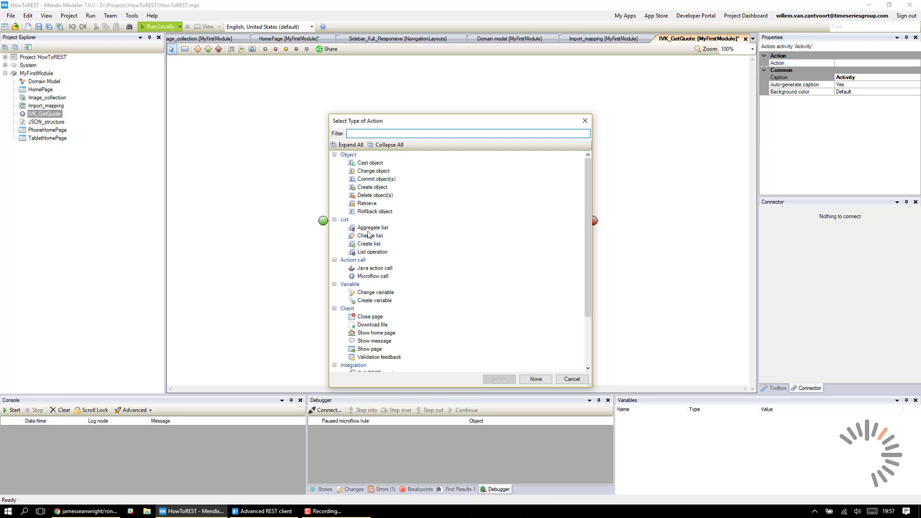
double_click(369, 252)
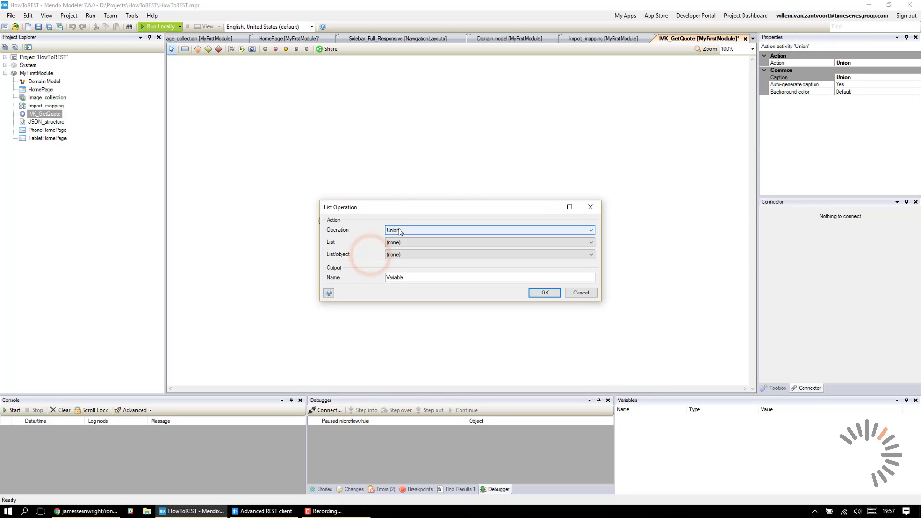
left_click(400, 231)
left_click(396, 283)
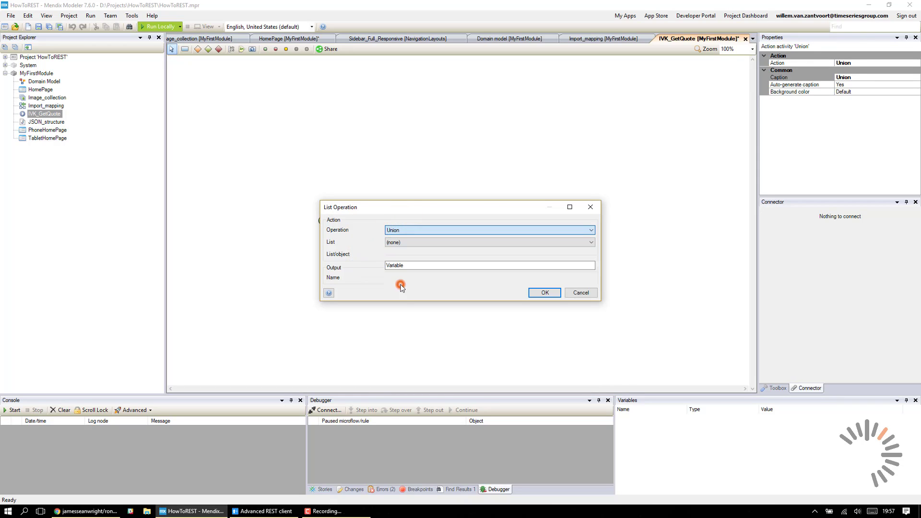
left_click(403, 242)
left_click(404, 256)
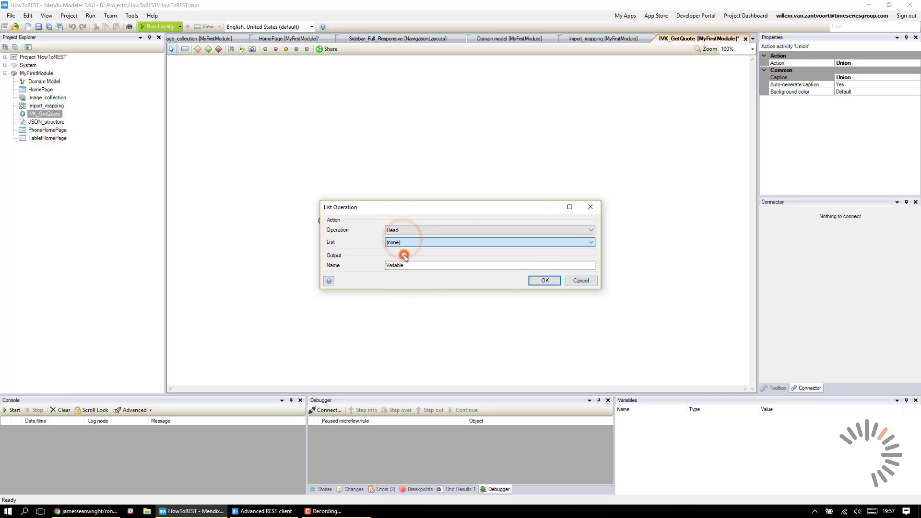
left_click(545, 280)
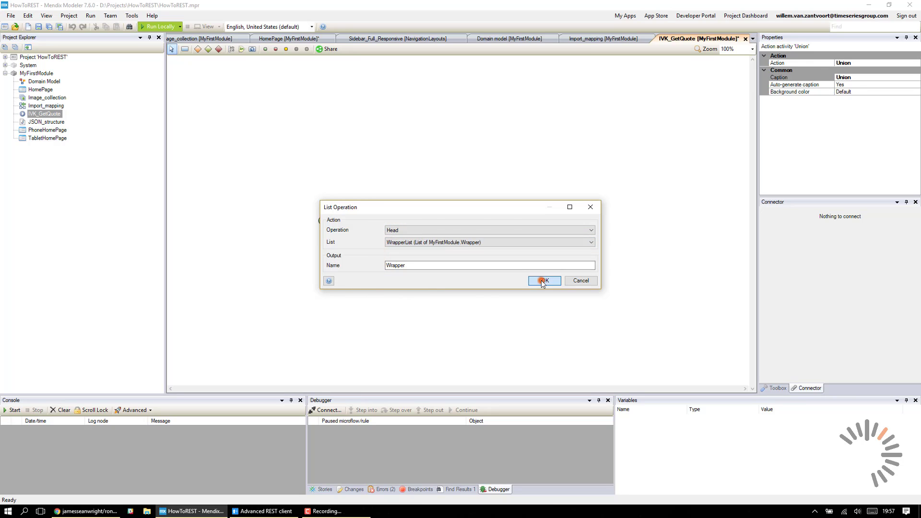
left_click(185, 49)
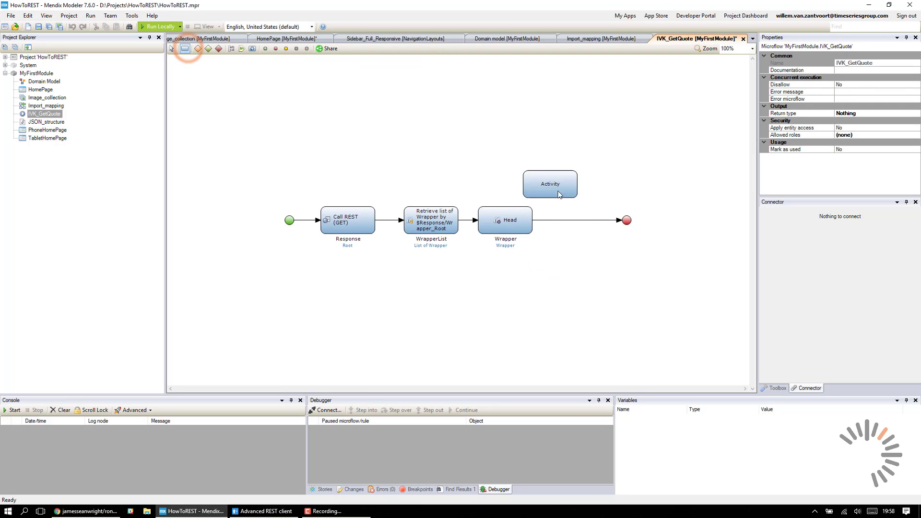
Step: Finish the flow with a Show Message of 'Ron says: {1}', parameter $Wrapper/Value
left_click(576, 222)
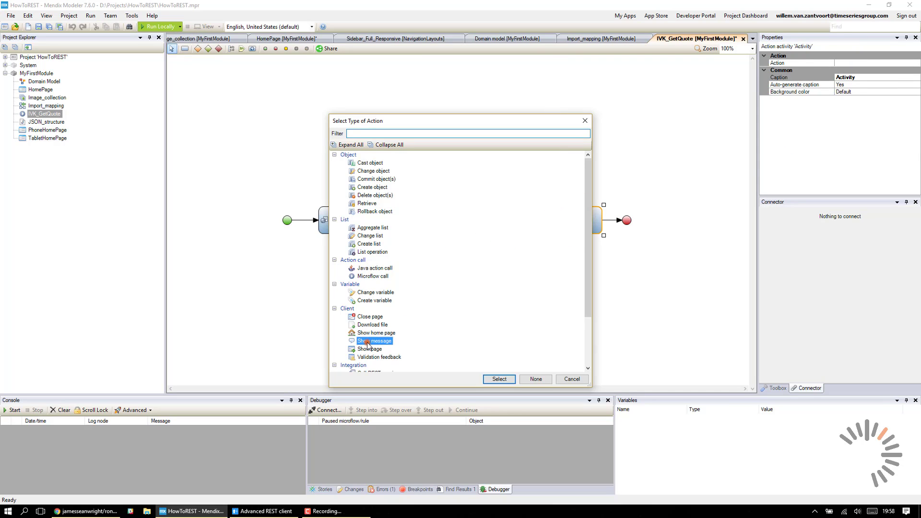
double_click(369, 341)
left_click(430, 207)
type("Ron says: {1}")
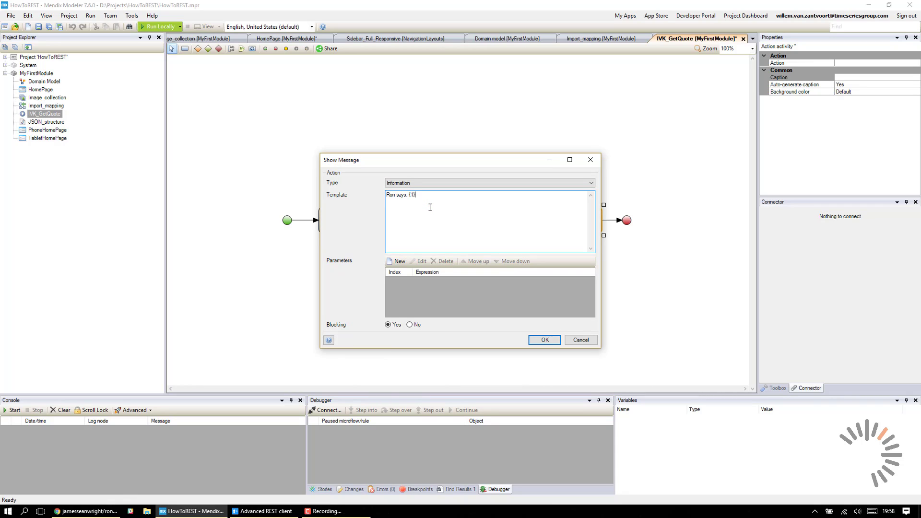
left_click(393, 262)
left_click(406, 218)
type("$")
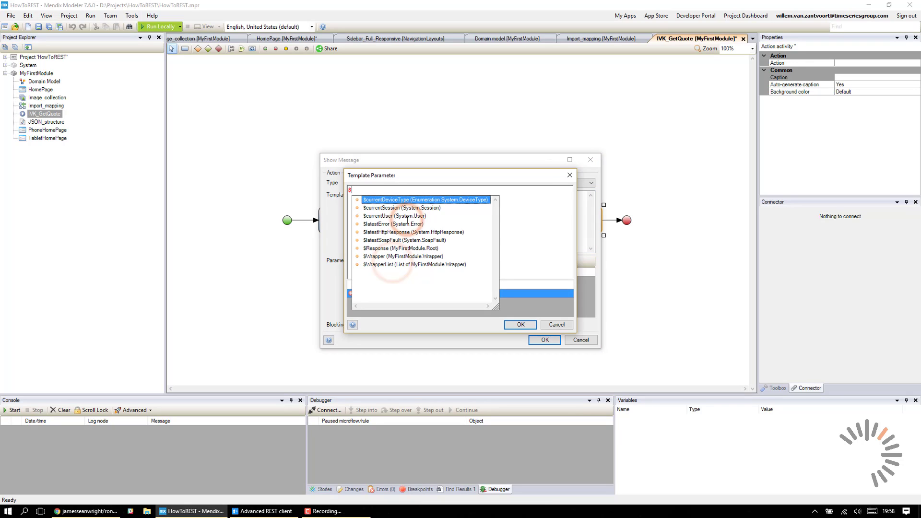
type("W")
key("Return")
type("/")
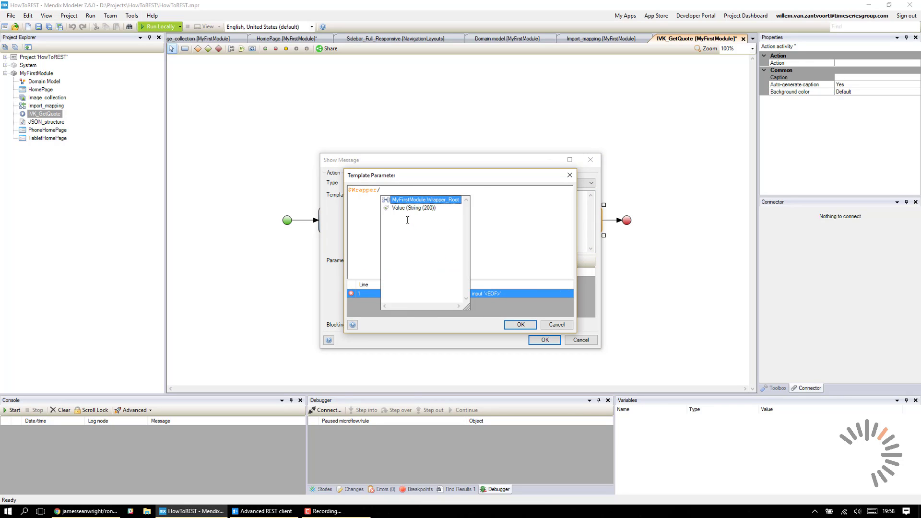
key("Return")
left_click(520, 325)
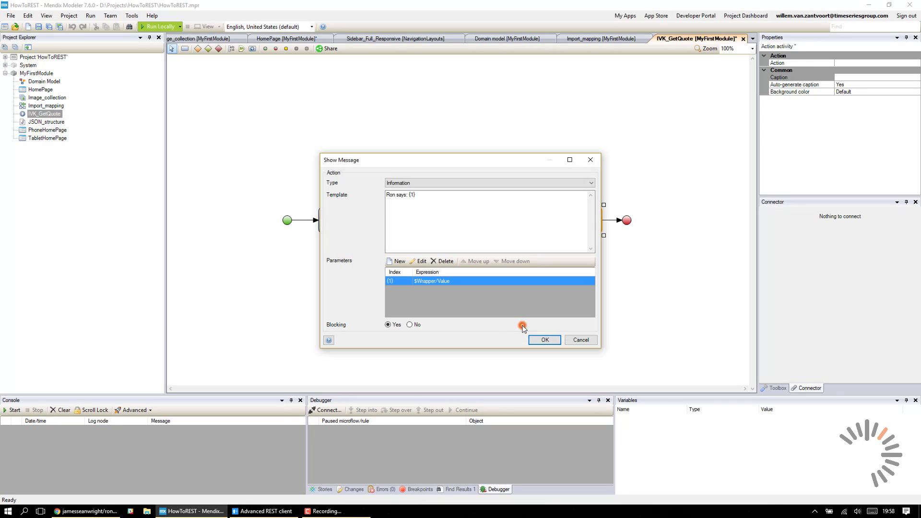
left_click(410, 196)
left_click(545, 339)
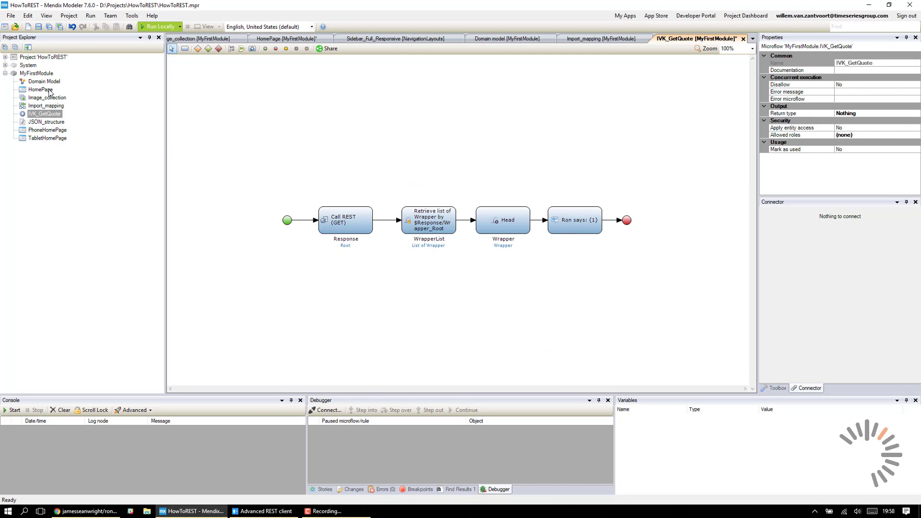
Step: Open HomePage, then run the app locally after saving changes and synchronizing the database
double_click(41, 89)
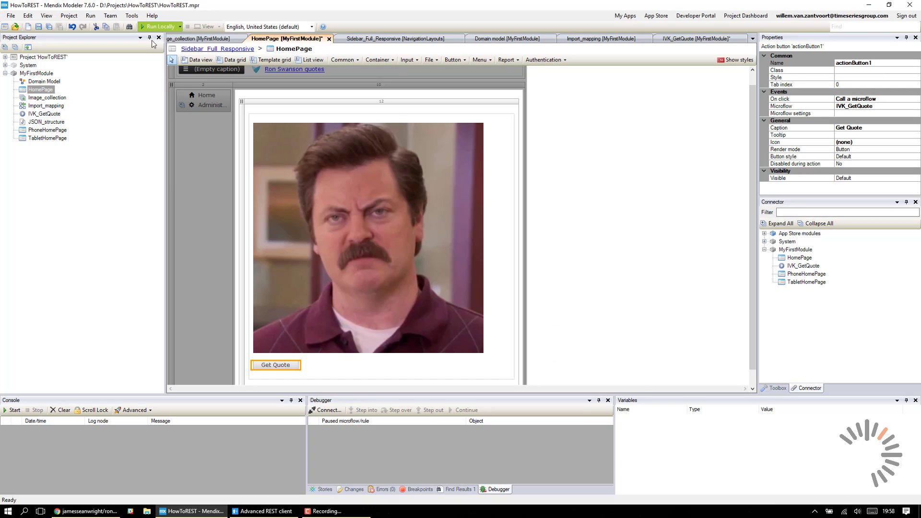
left_click(154, 26)
left_click(511, 331)
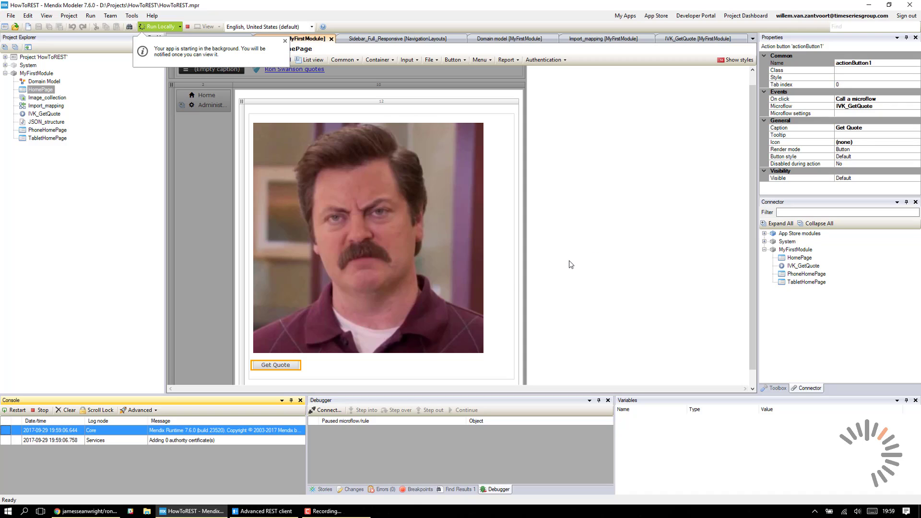
left_click(441, 271)
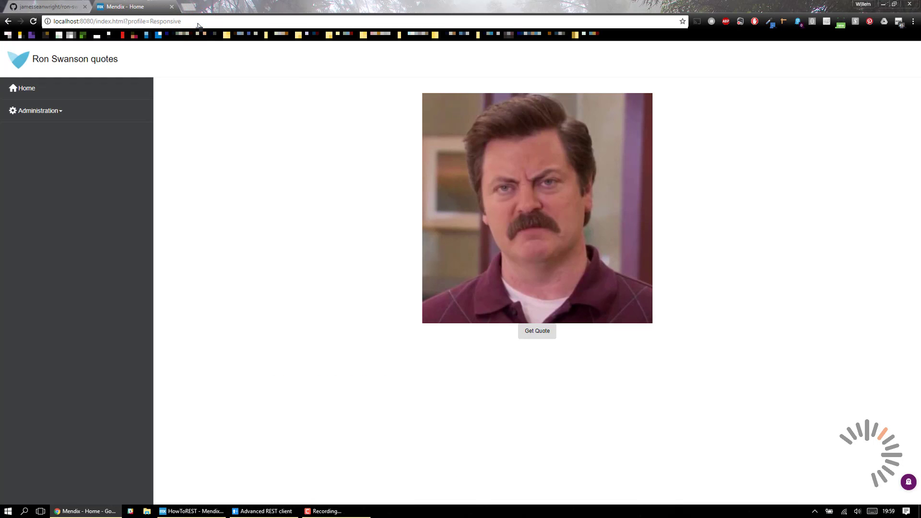
Step: Fetch a Ron Swanson quote with Get Quote, dismiss the popup, and fetch a second one
left_click(549, 339)
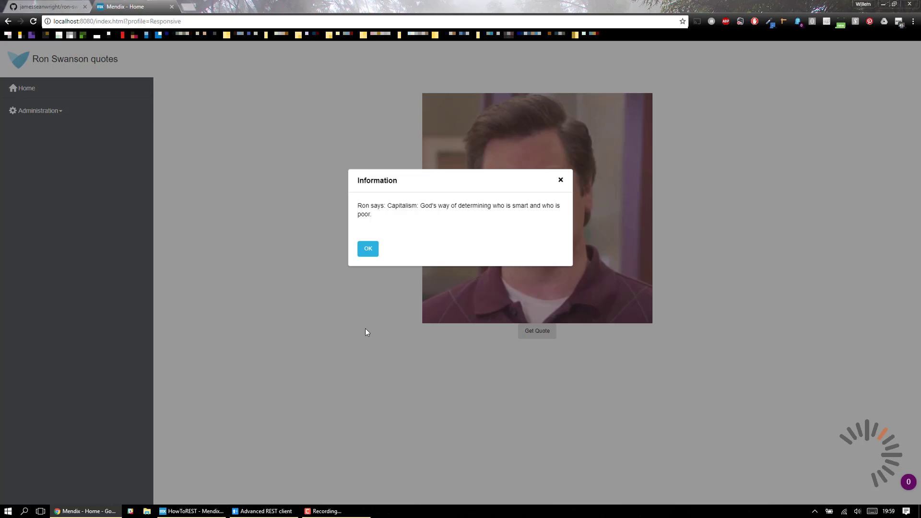
left_click(367, 250)
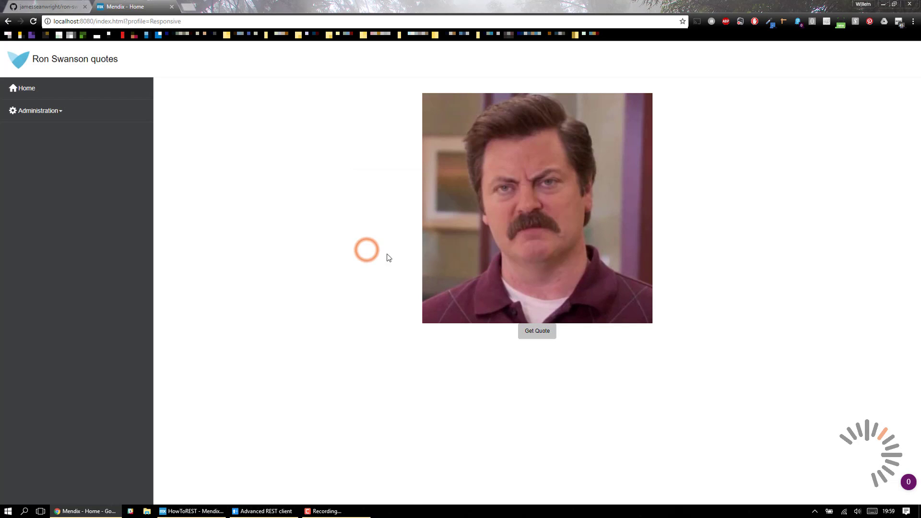
left_click(550, 333)
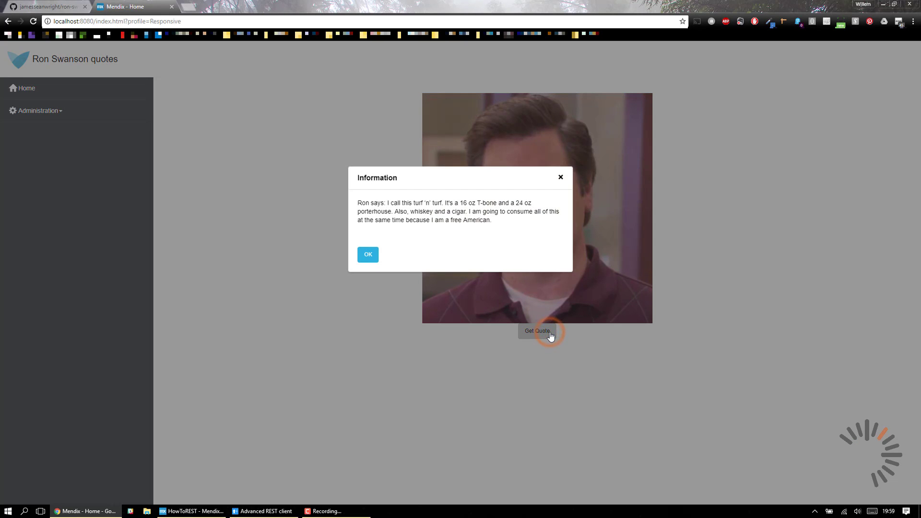